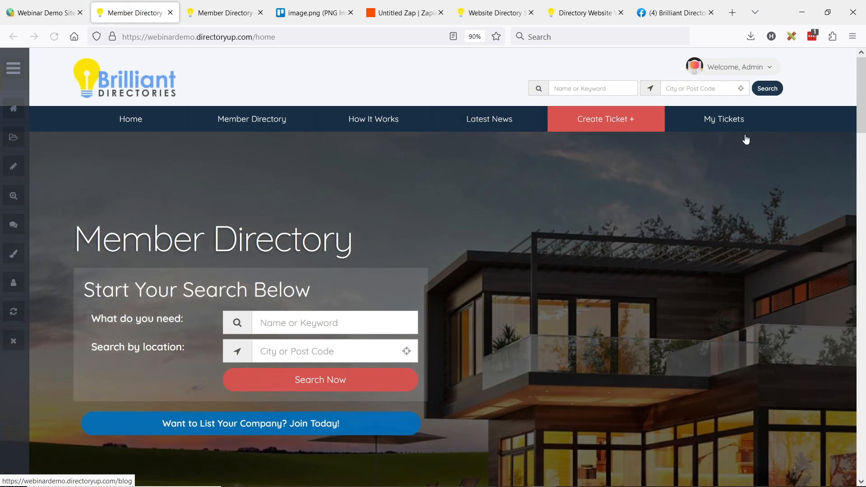
- Log out of the admin's member account on the demo site and return to its home page
click(762, 67)
click(774, 201)
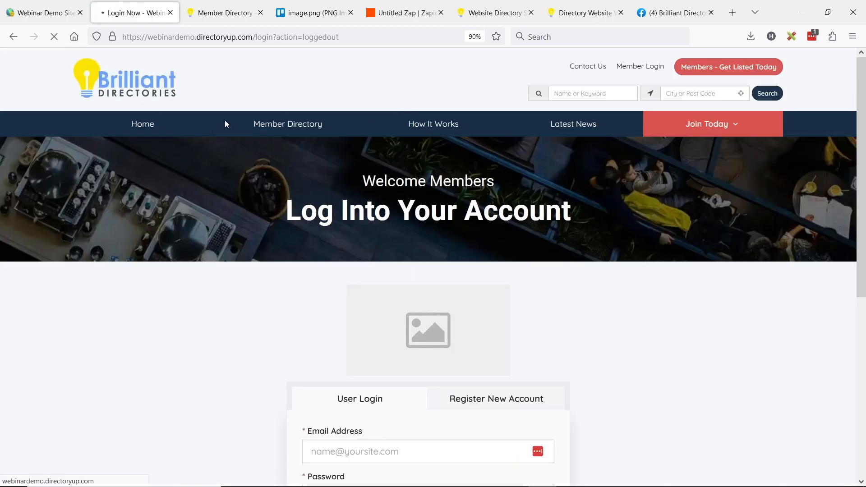
click(139, 90)
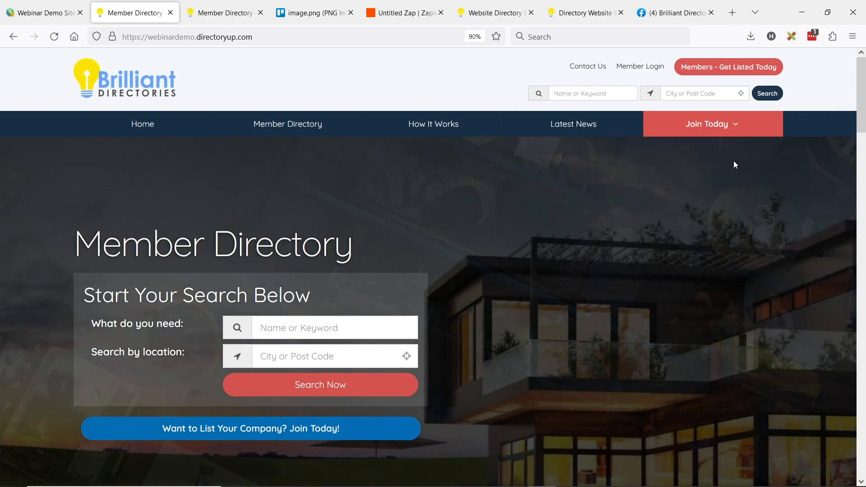
- Open the Express Sign Up (Free) page under Join Today and inspect the Local Business Listing account form
mouse_move(735, 131)
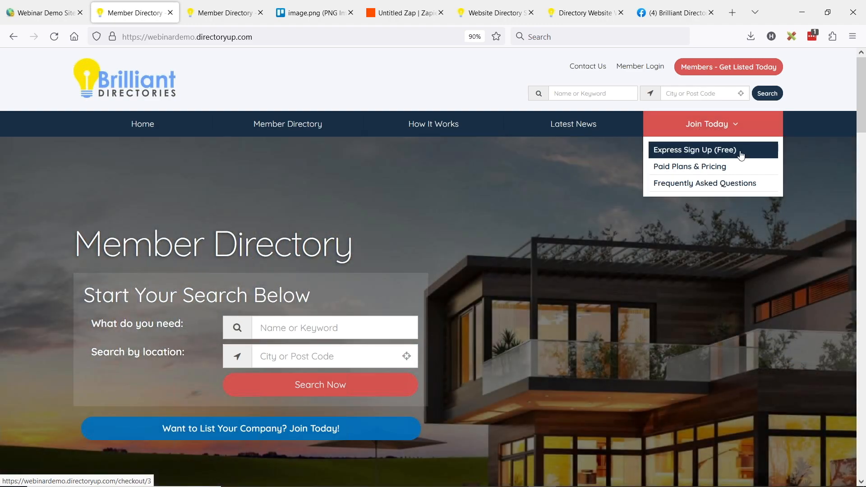
click(740, 155)
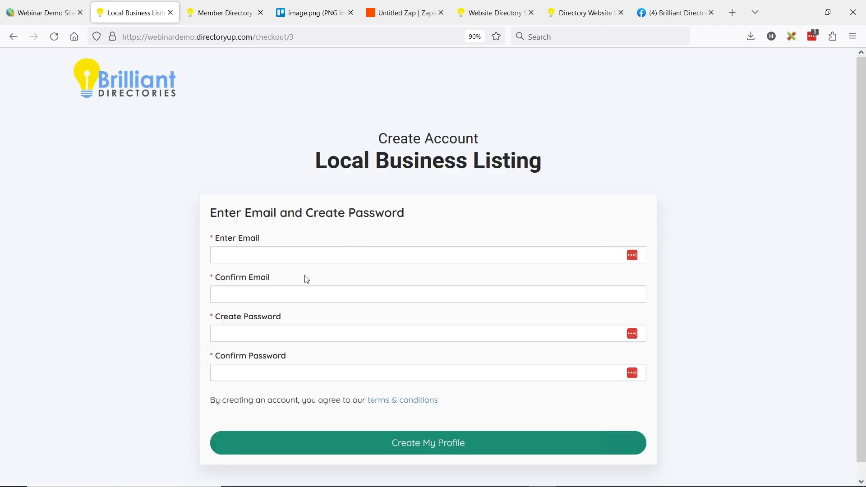
click(256, 262)
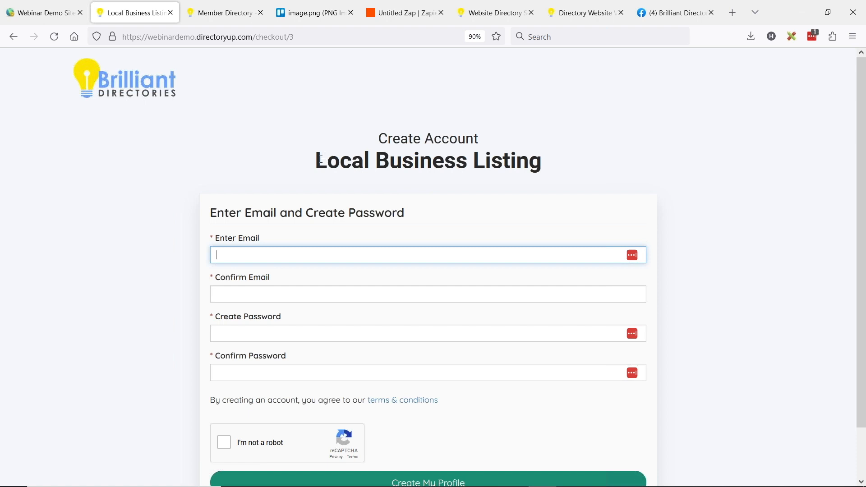
drag(321, 159, 534, 161)
click(535, 162)
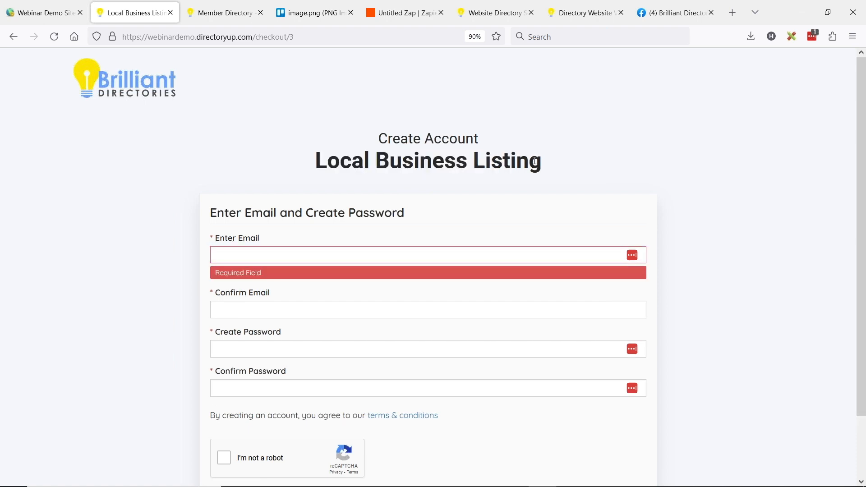
- Return to the home page, open Paid Plans & Pricing under Join Today, and review the membership plans
click(125, 87)
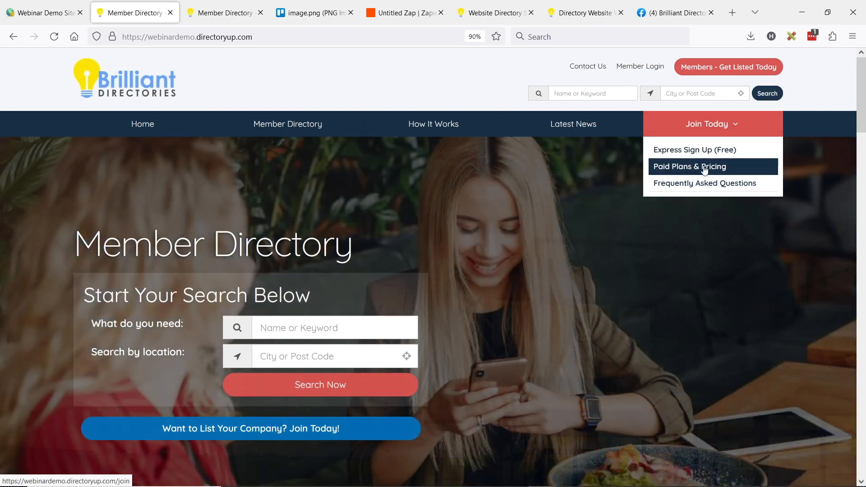
click(714, 168)
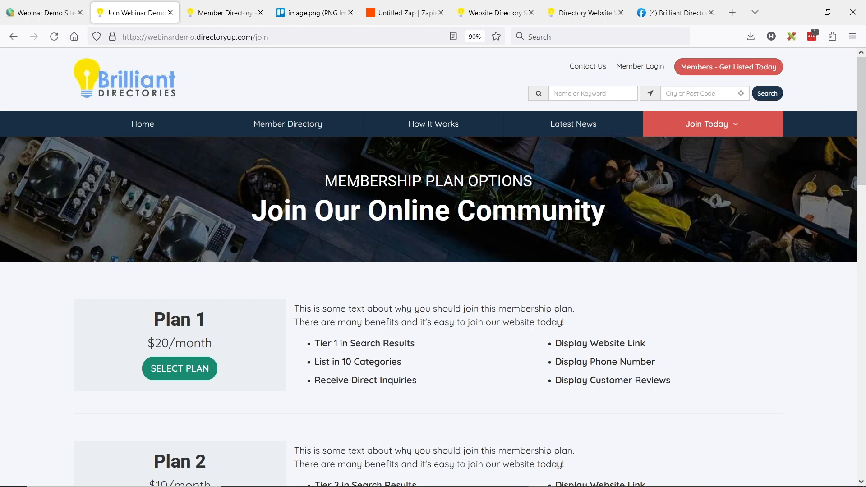
scroll(404, 181, down, 5)
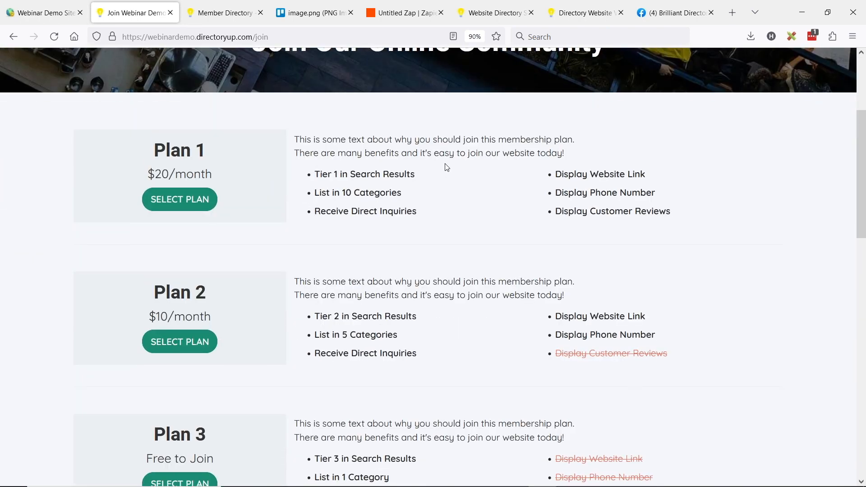
scroll(449, 165, down, 5)
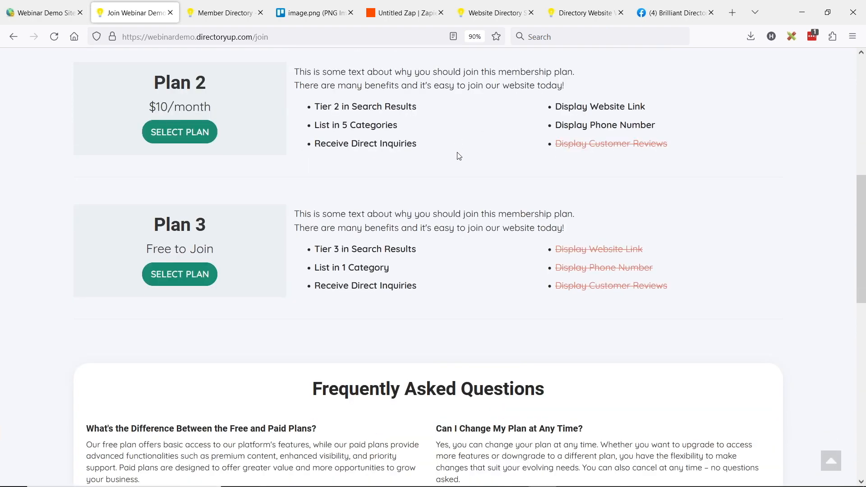
scroll(464, 153, down, 4)
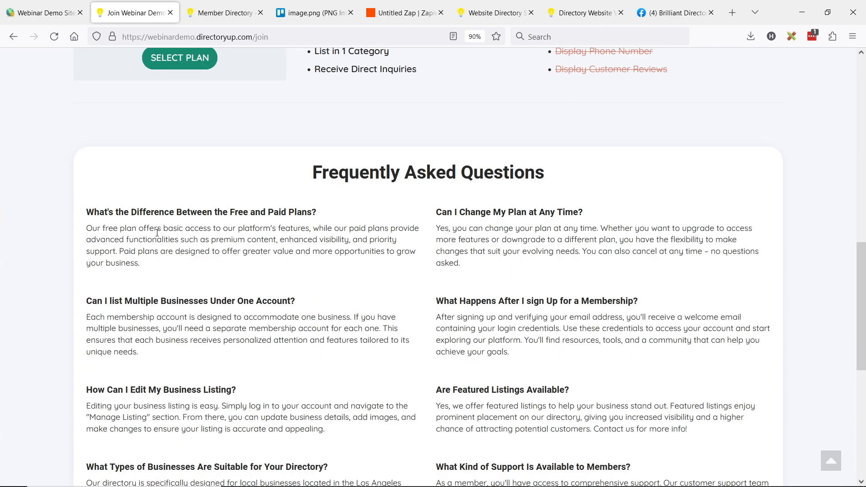
- Check the join page's web address and read through the Frequently Asked Questions below the plans
click(265, 40)
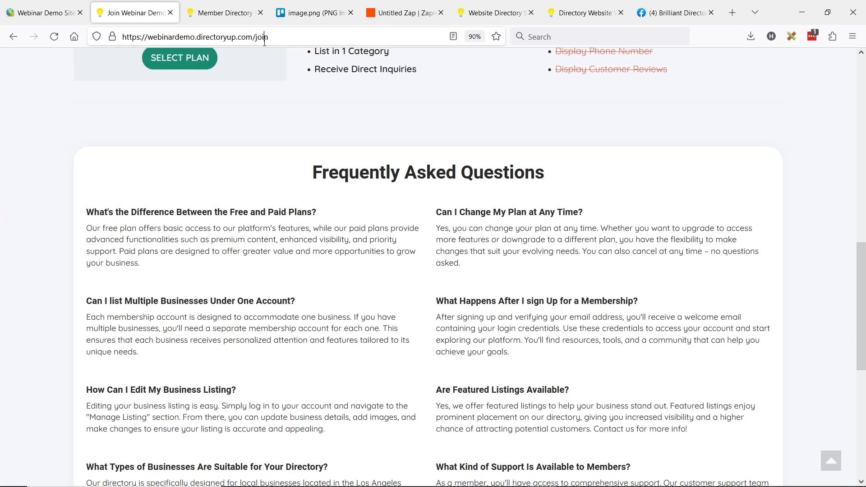
drag(427, 244, 403, 242)
click(311, 221)
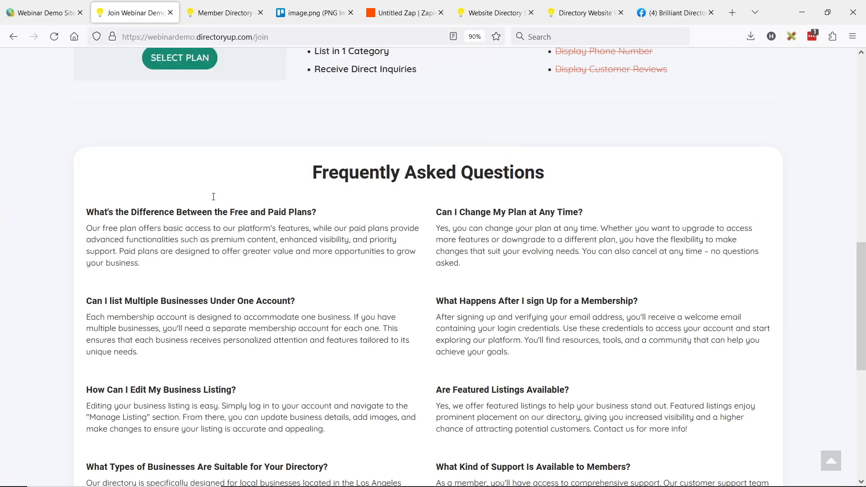
scroll(454, 228, down, 2)
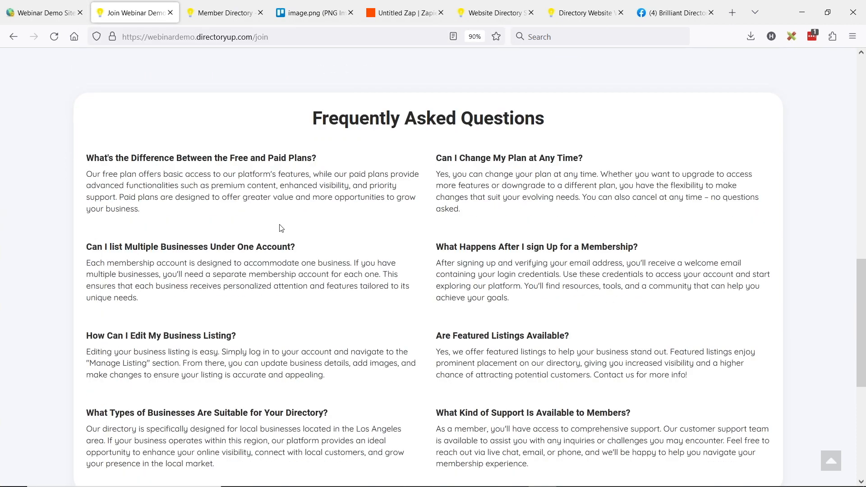
scroll(520, 259, down, 2)
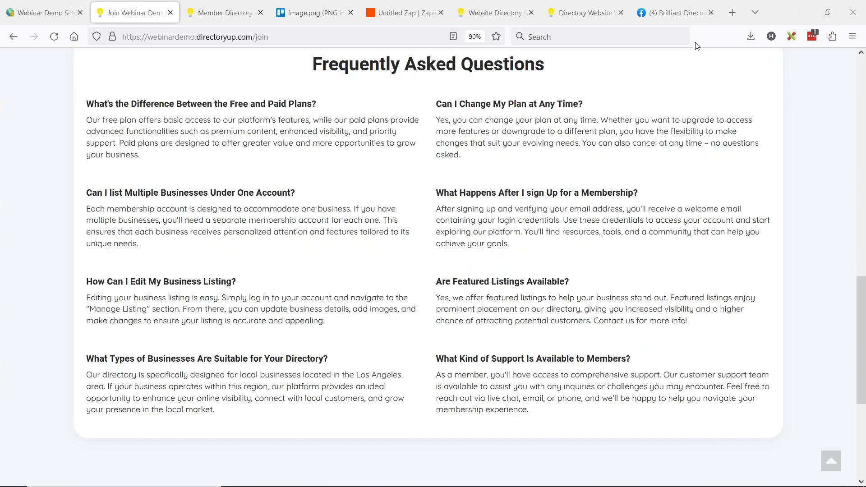
- Test the Frequently Asked Questions link under Join Today twice and examine which part of the join page it jumps to
scroll(436, 240, up, 10)
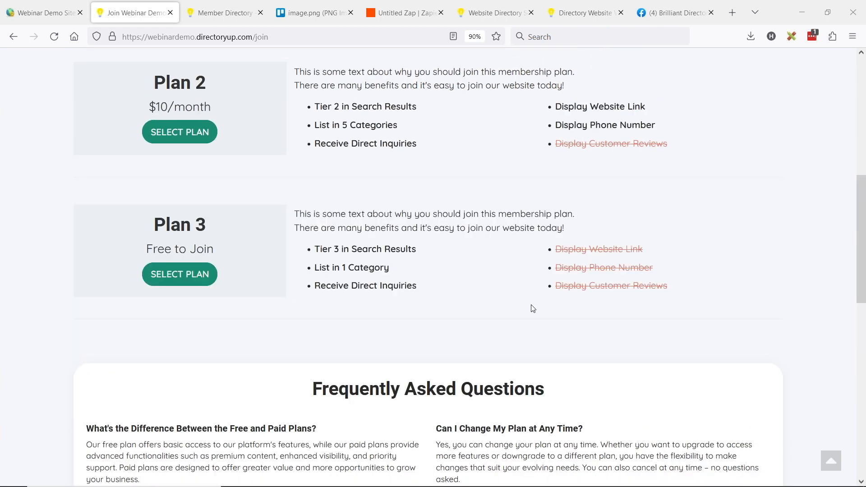
scroll(504, 285, up, 9)
scroll(509, 289, up, 3)
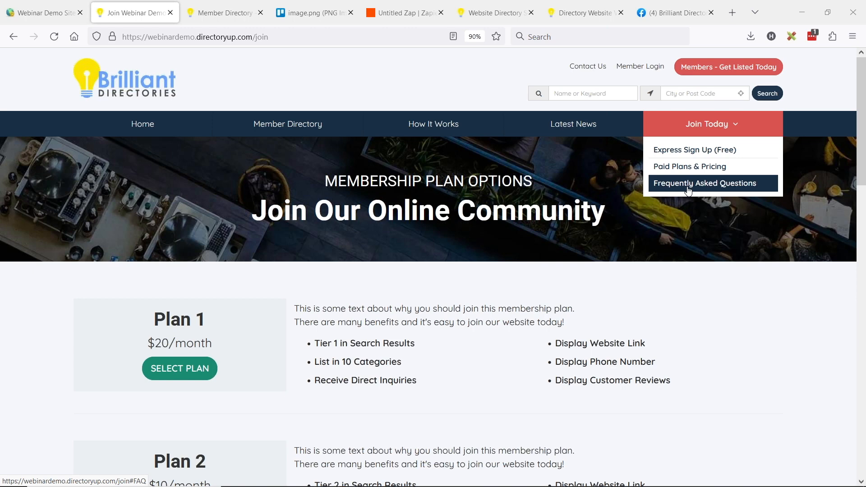
click(688, 185)
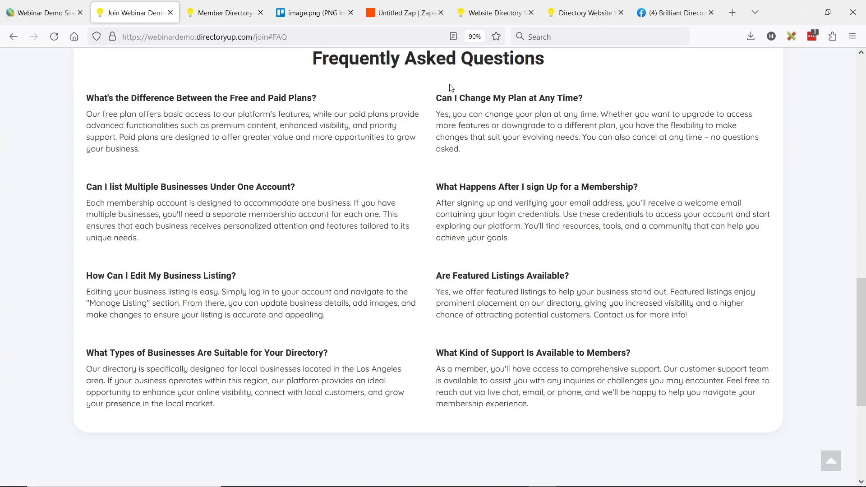
scroll(452, 123, up, 1)
scroll(533, 250, up, 3)
scroll(533, 250, down, 5)
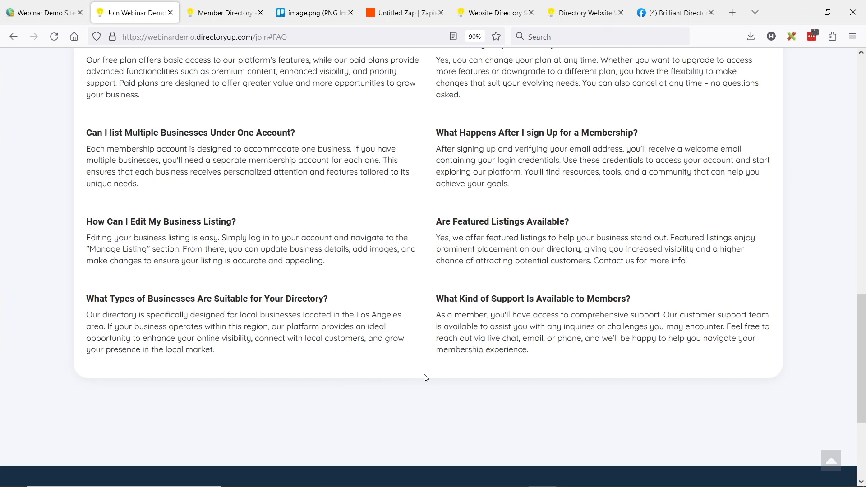
scroll(423, 377, up, 10)
scroll(404, 198, up, 3)
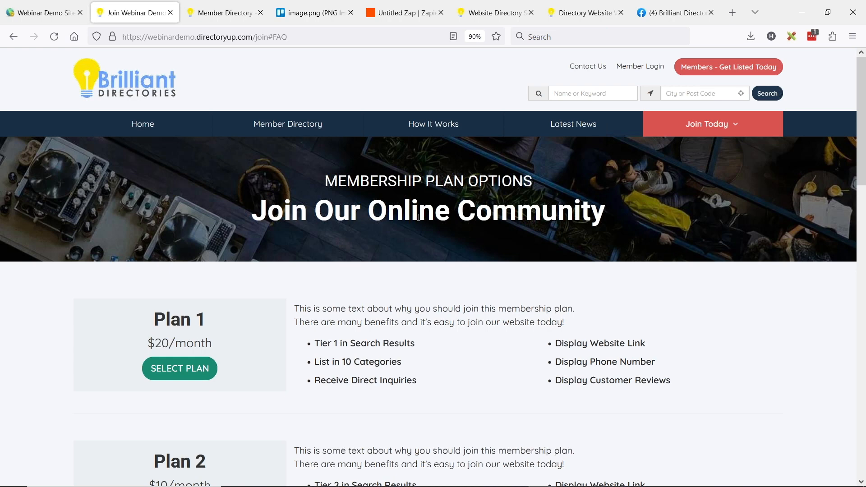
mouse_move(728, 133)
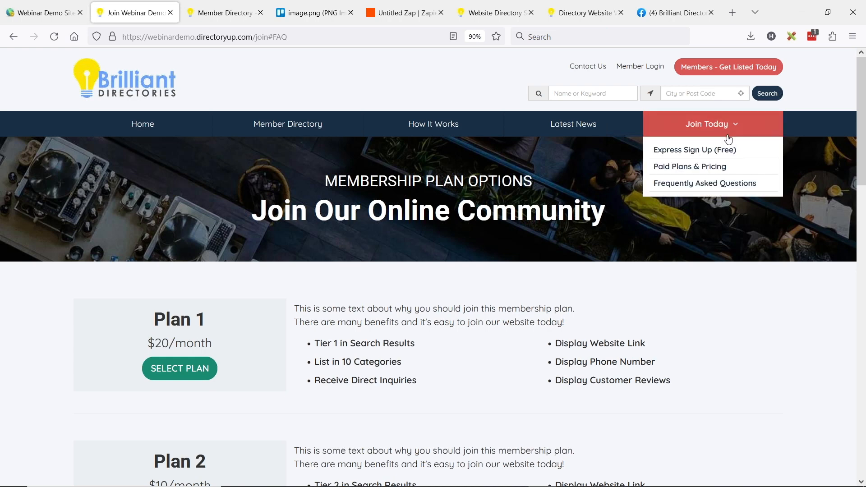
click(687, 185)
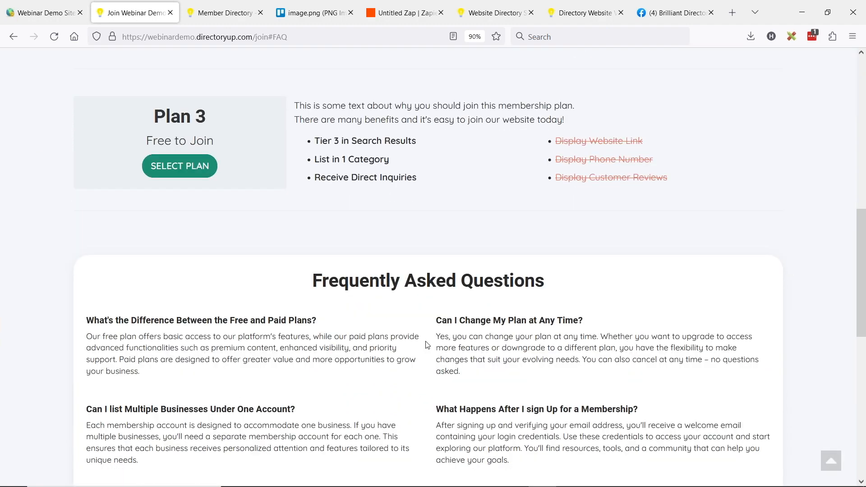
scroll(409, 307, up, 10)
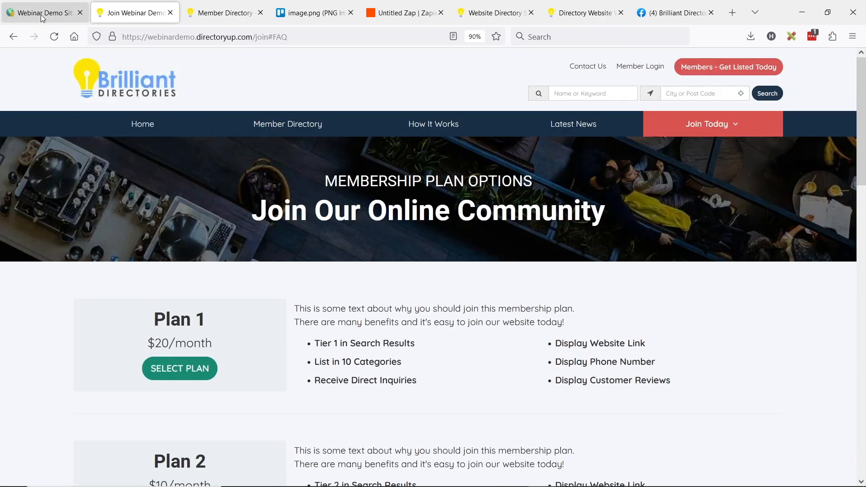
- Switch to the Webinar Demo Site admin and open the Main Menu for editing in the Menu Manager
click(42, 17)
click(34, 83)
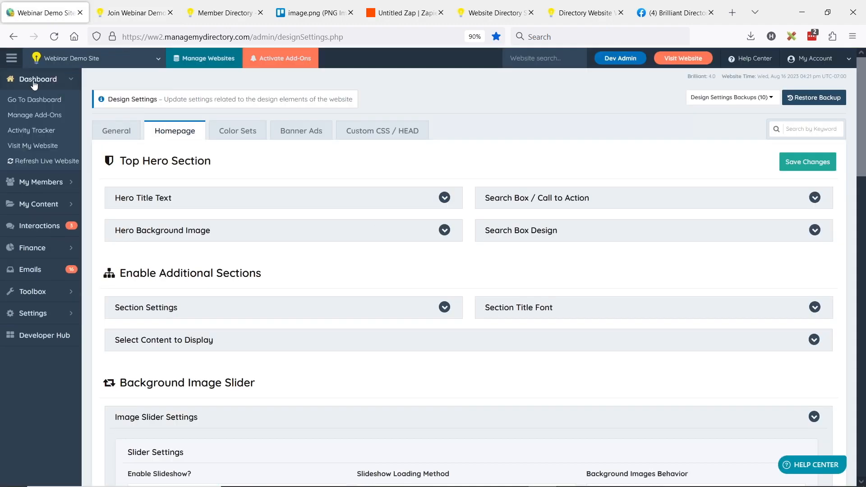
click(24, 99)
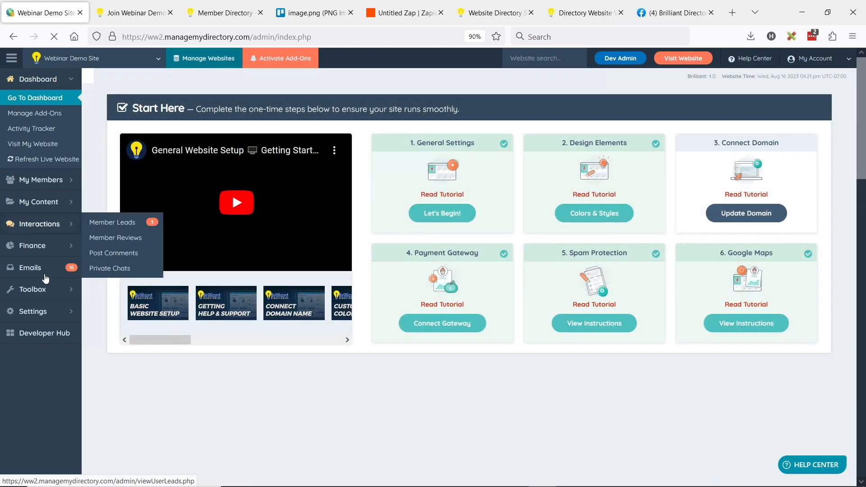
click(68, 291)
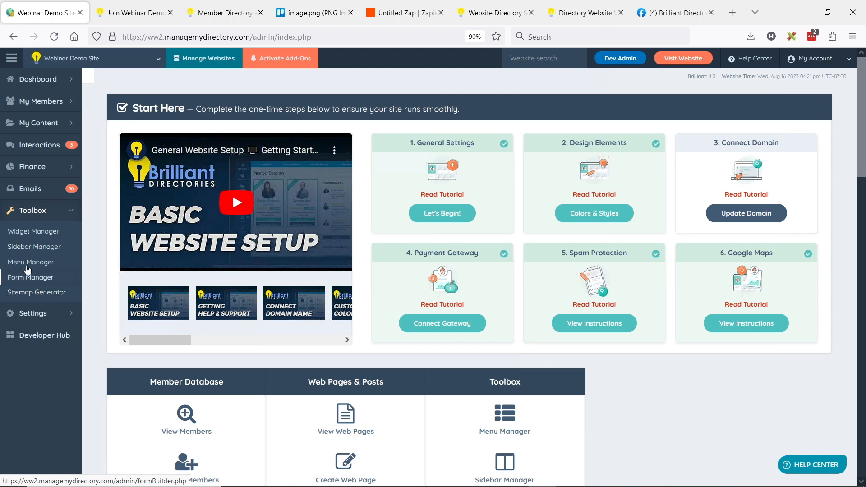
click(28, 263)
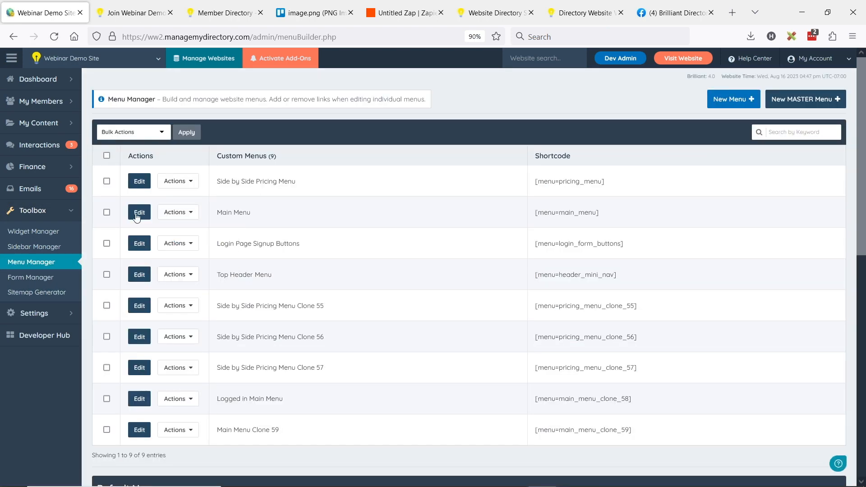
click(139, 213)
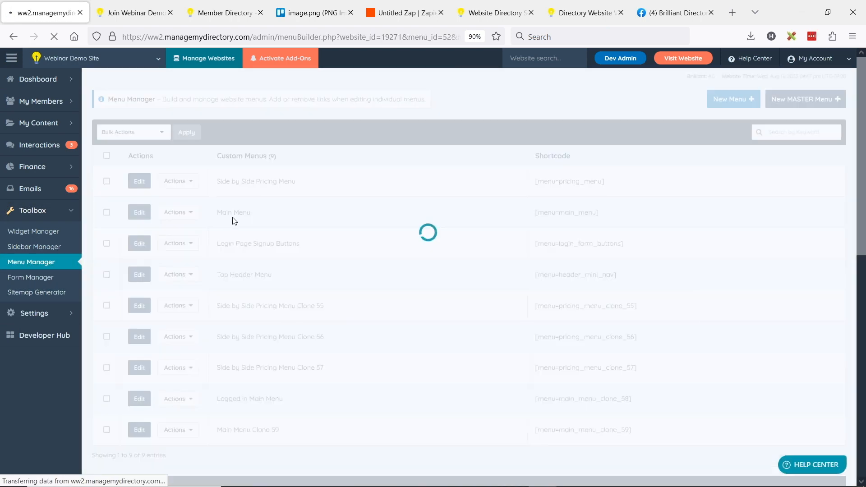
- Add a blank link to the end of the Main Menu and nest it as a sub-item under Join Today
scroll(218, 133, down, 2)
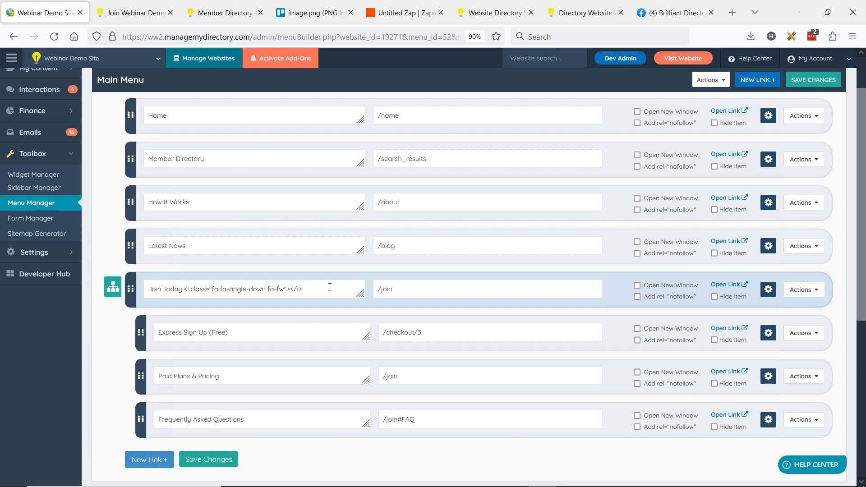
scroll(330, 287, down, 2)
click(162, 406)
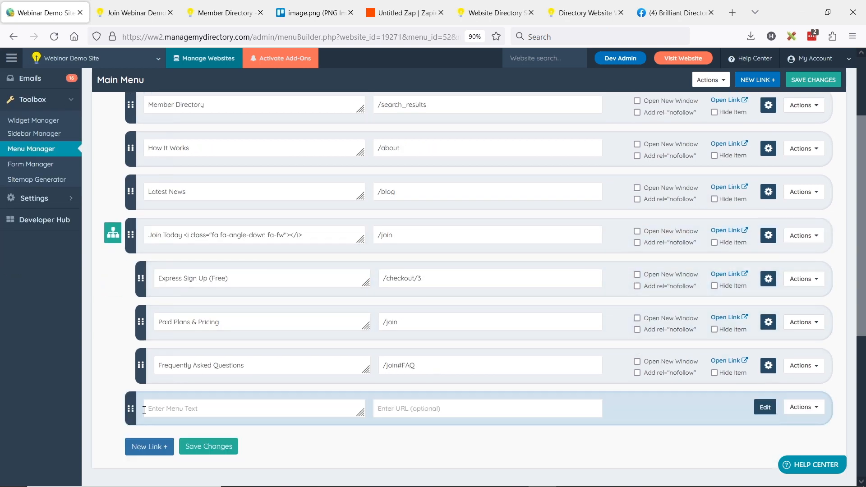
drag(130, 408, 143, 408)
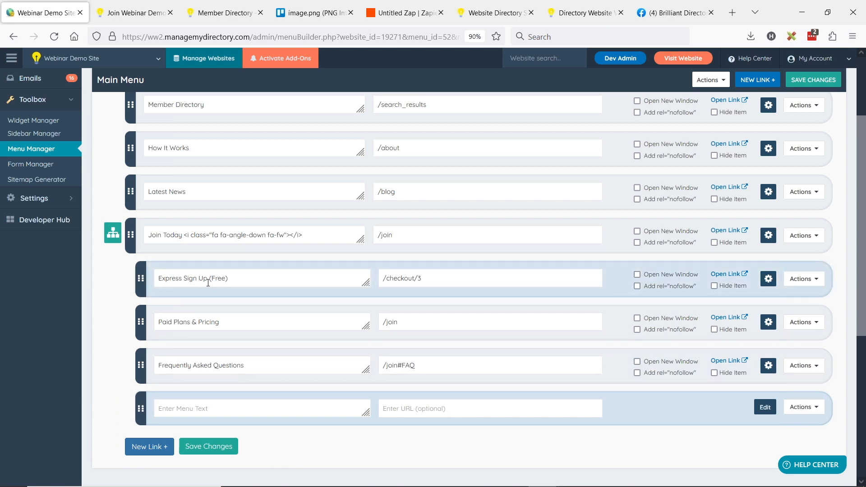
- Examine the URLs of the Express Sign Up (Free), Paid Plans & Pricing, and Frequently Asked Questions sub-links
drag(427, 278, 307, 280)
click(419, 277)
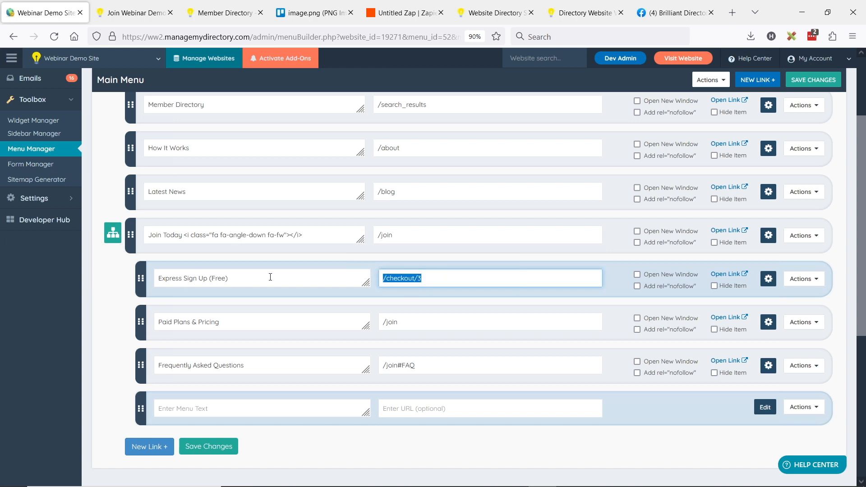
click(449, 276)
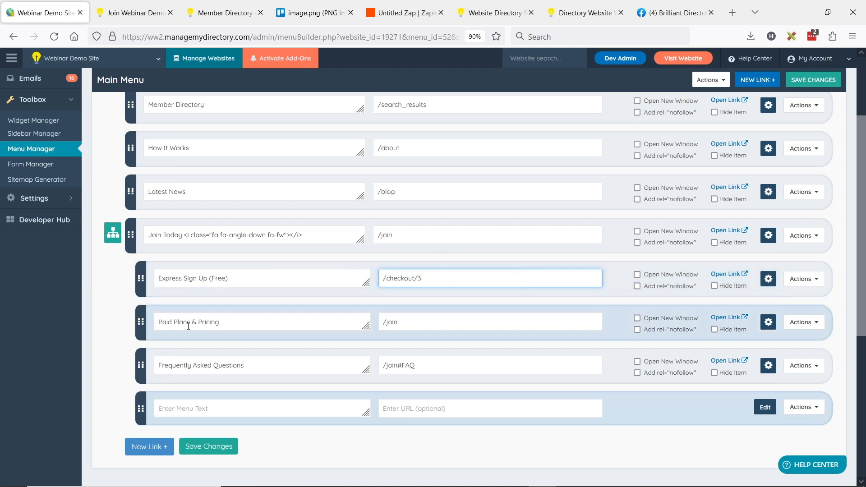
click(414, 322)
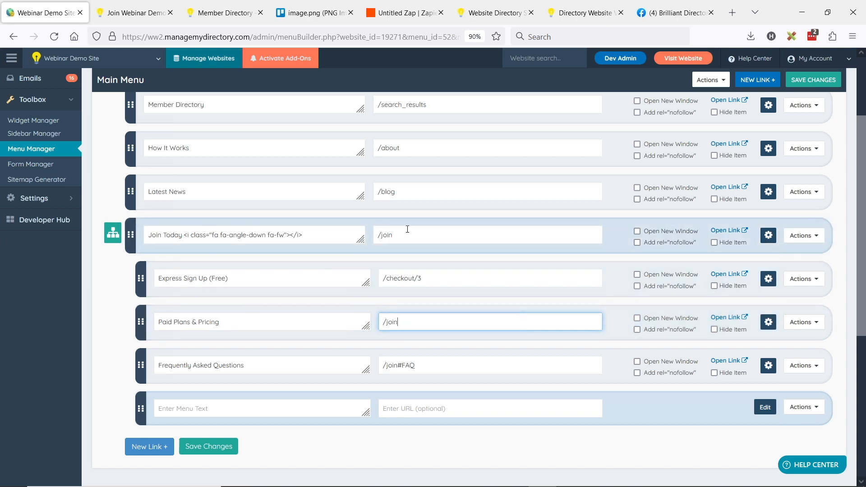
click(427, 369)
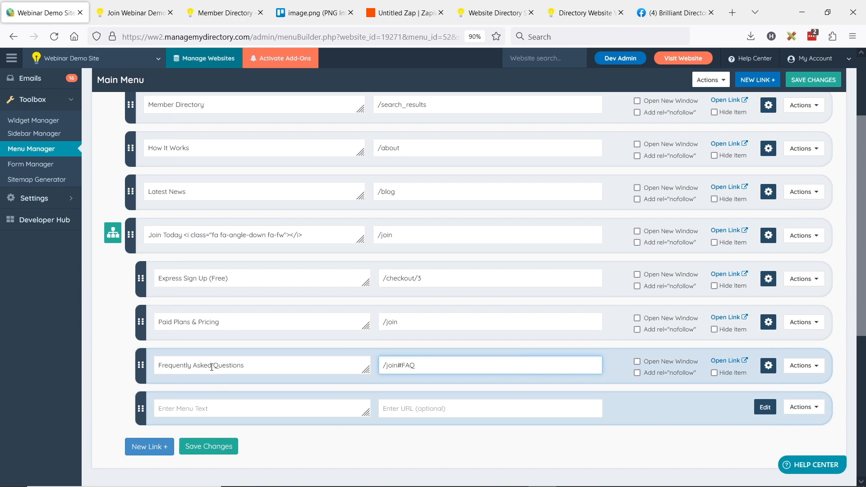
- Examine the #FAQ anchor at the end of the Frequently Asked Questions sub-link's URL
drag(398, 366, 418, 366)
drag(398, 368, 415, 366)
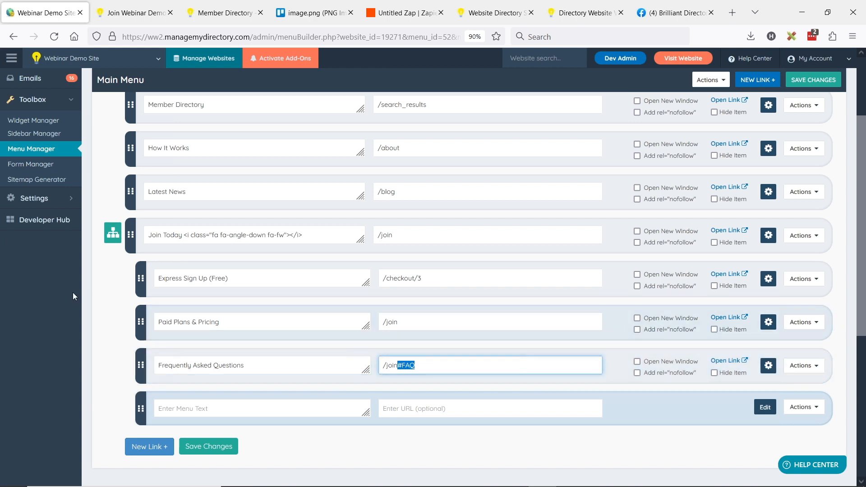
click(91, 295)
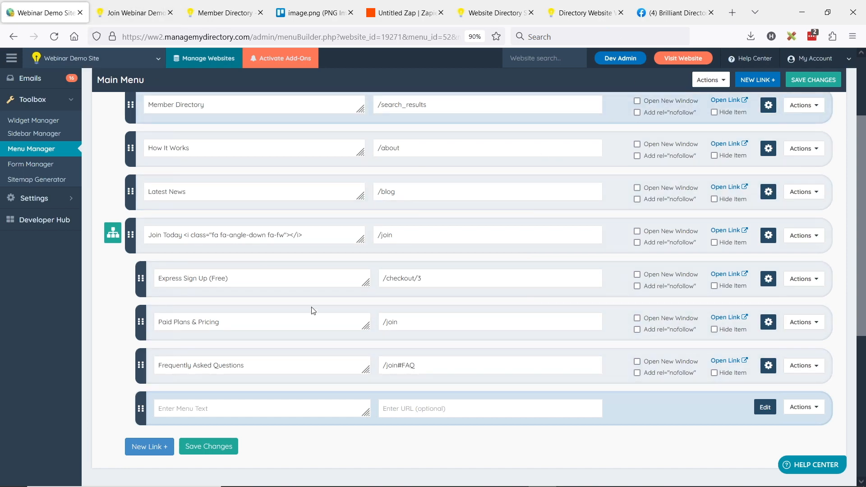
- Open the Web Page Builder in a separate tab and open the Pricing Page for editing
scroll(312, 311, up, 3)
mouse_move(39, 122)
middle_click(117, 120)
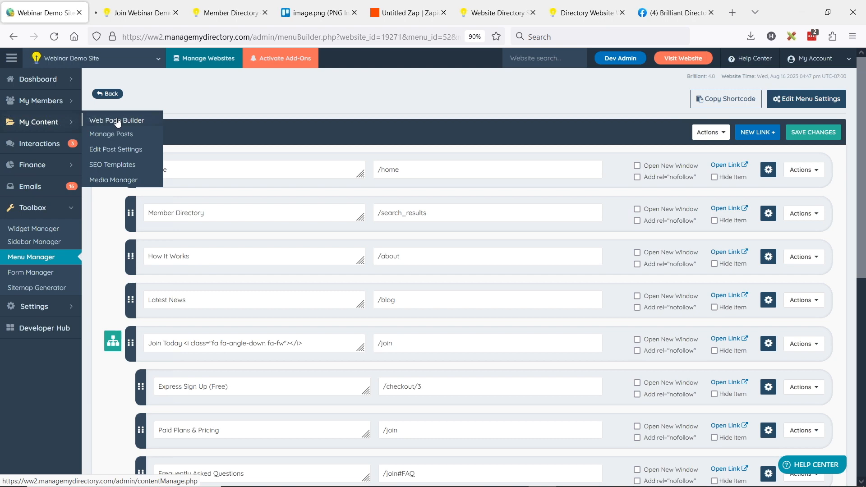
click(198, 12)
click(117, 12)
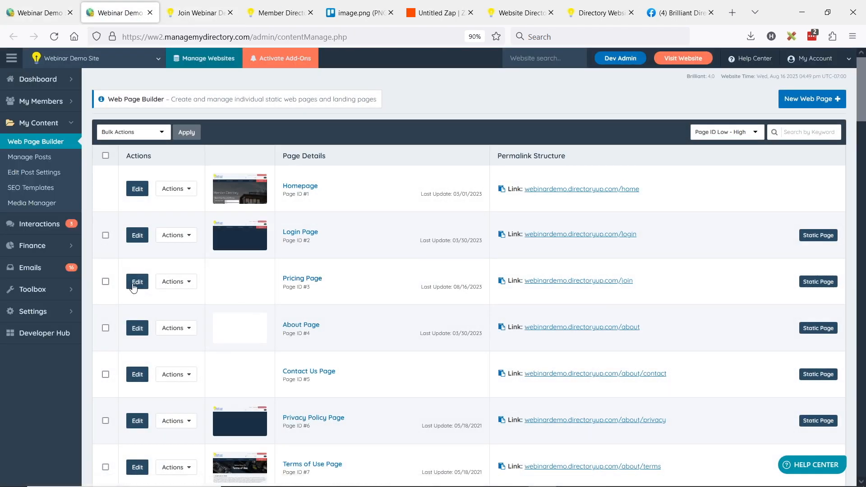
click(137, 282)
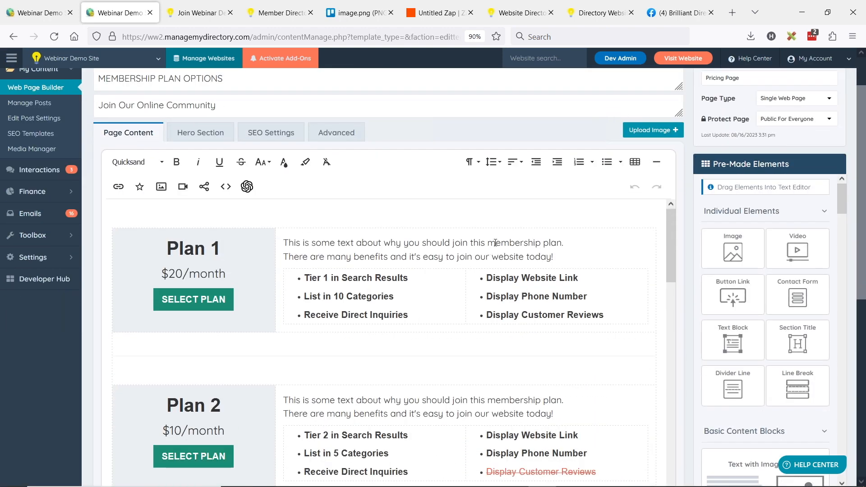
- Change the ID tag of the Frequently Asked Questions heading to a first name in capitals and save the Pricing Page
scroll(317, 287, down, 5)
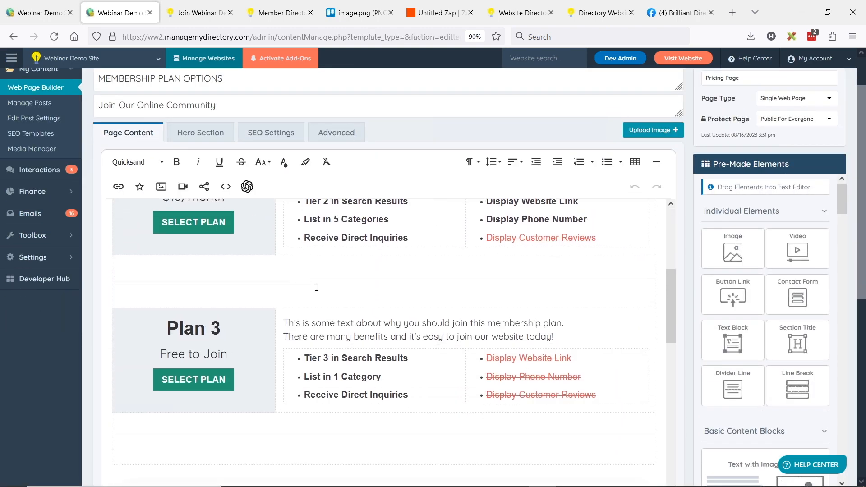
scroll(316, 287, down, 4)
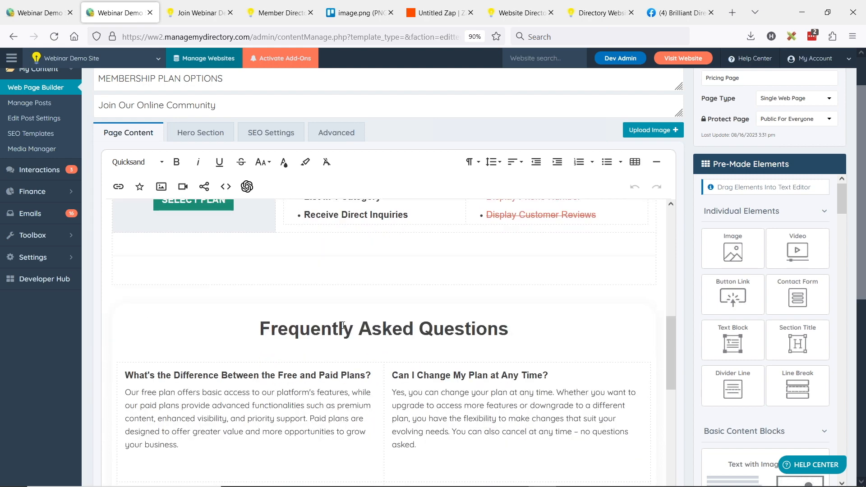
click(271, 329)
drag(261, 334, 514, 316)
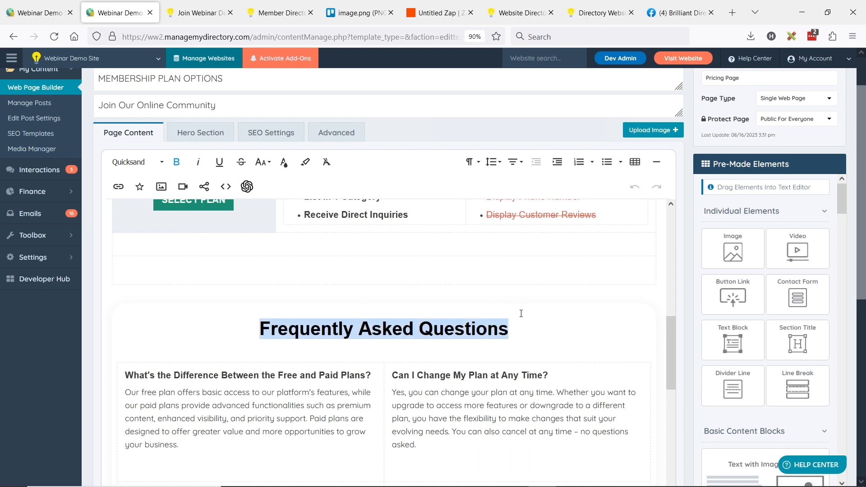
click(474, 162)
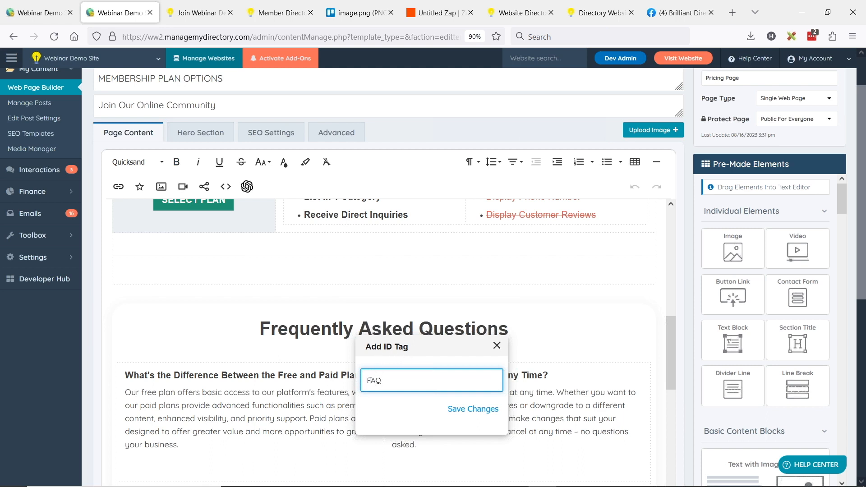
drag(368, 380, 382, 379)
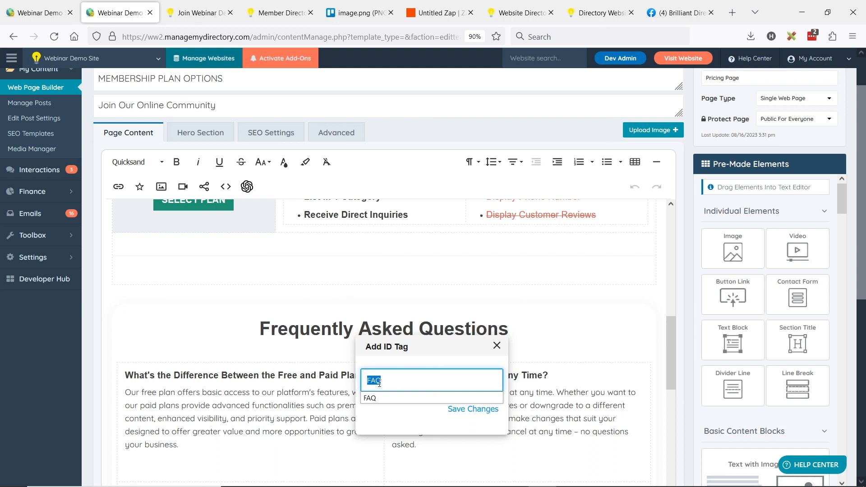
click(379, 380)
drag(381, 380, 328, 380)
text(JASON)
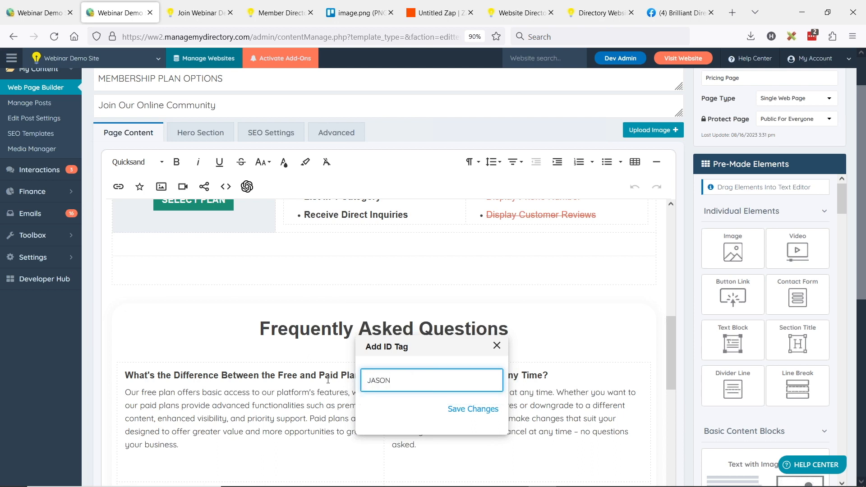
click(480, 418)
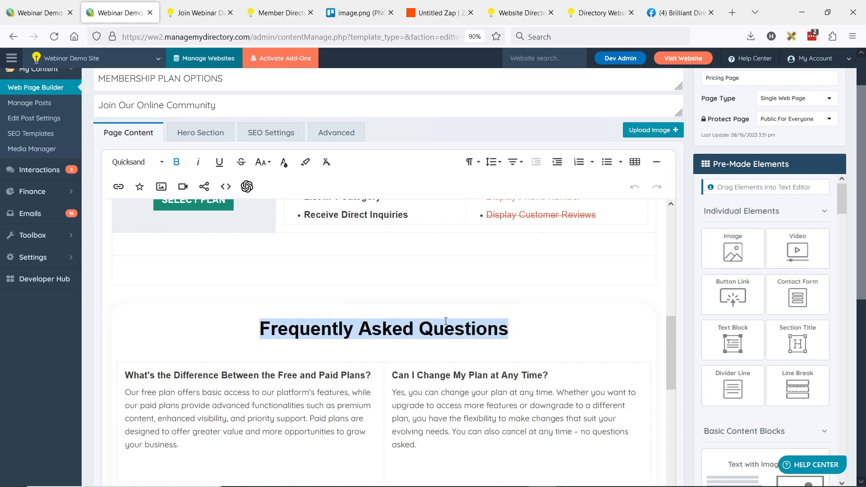
scroll(721, 158, up, 1)
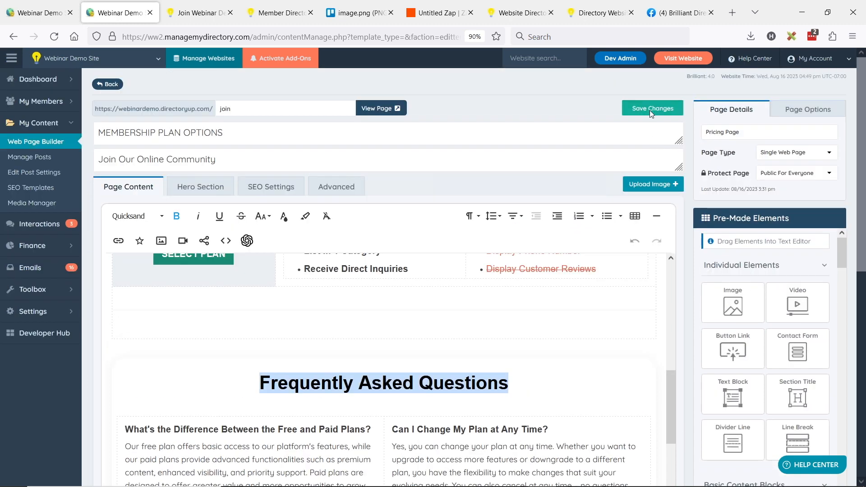
click(649, 110)
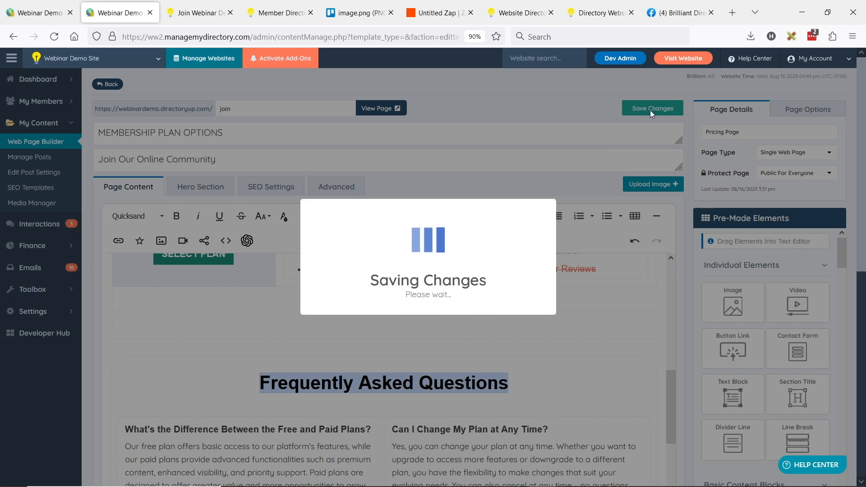
- Reopen the Frequently Asked Questions heading's ID tag and check the saved value
scroll(354, 278, down, 2)
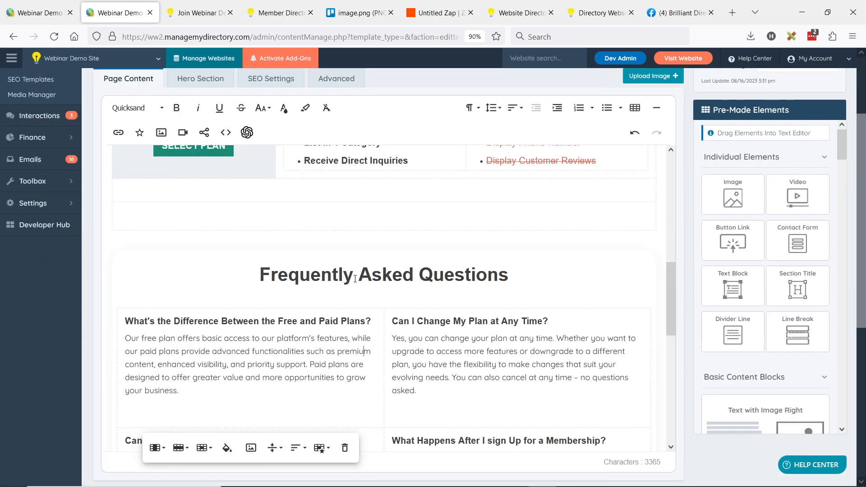
right_click(355, 278)
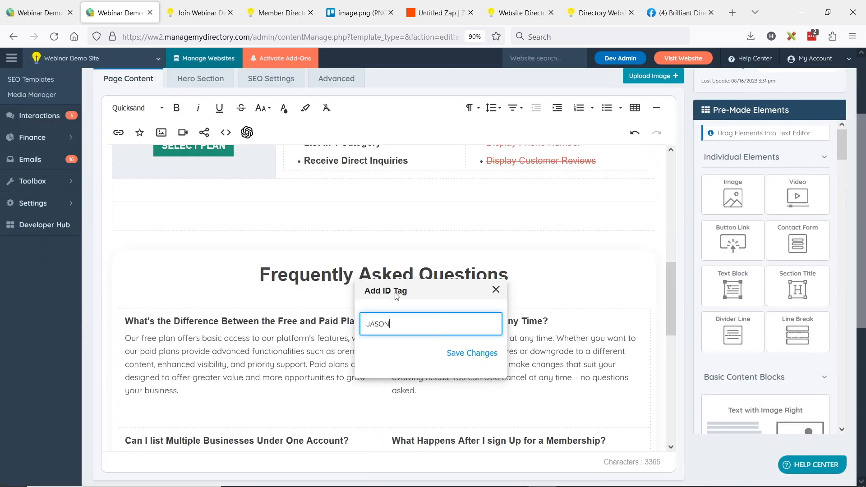
drag(402, 325, 348, 323)
click(300, 343)
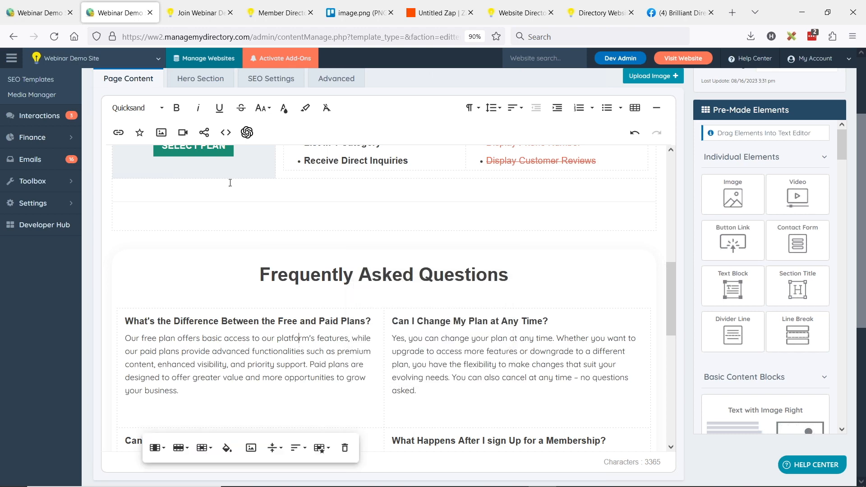
- In the Main Menu, change the Frequently Asked Questions sub-link's URL to /join# followed by the heading's new ID tag, and save
click(22, 13)
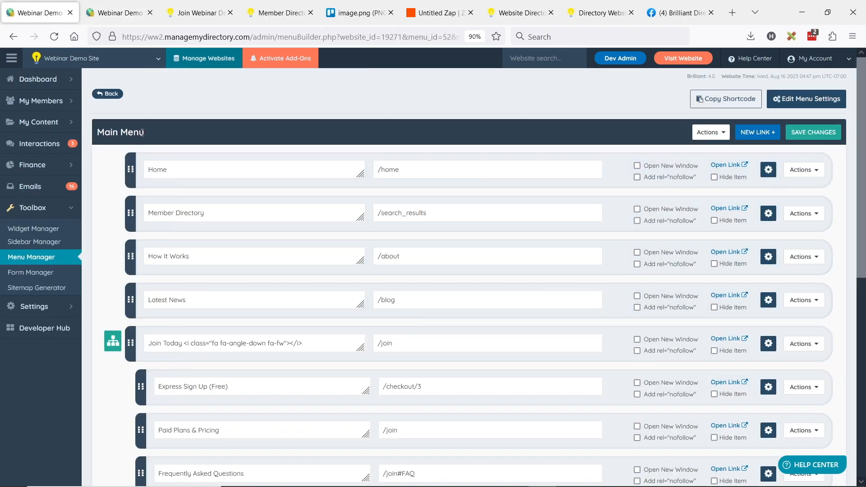
scroll(180, 241, down, 3)
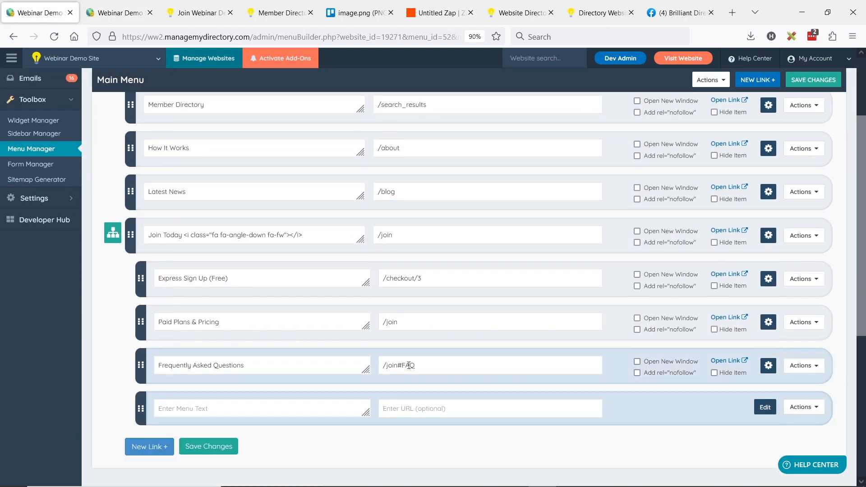
drag(384, 365, 449, 370)
text(JASON)
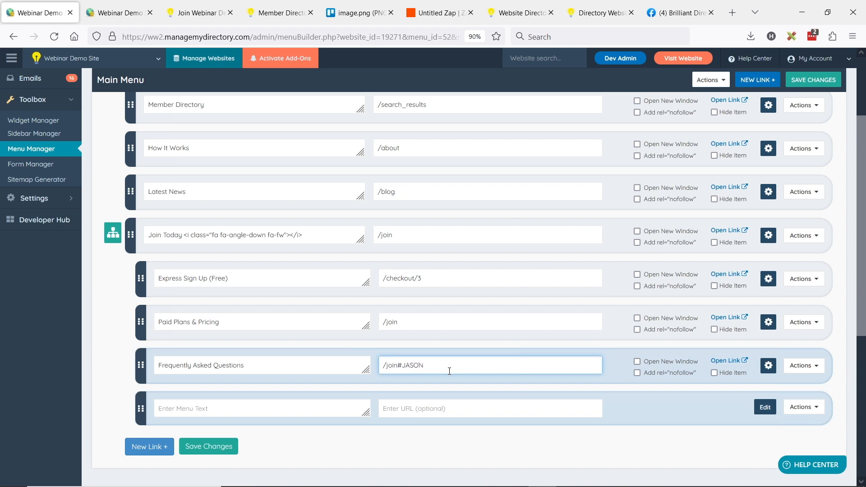
drag(400, 366, 437, 366)
click(413, 366)
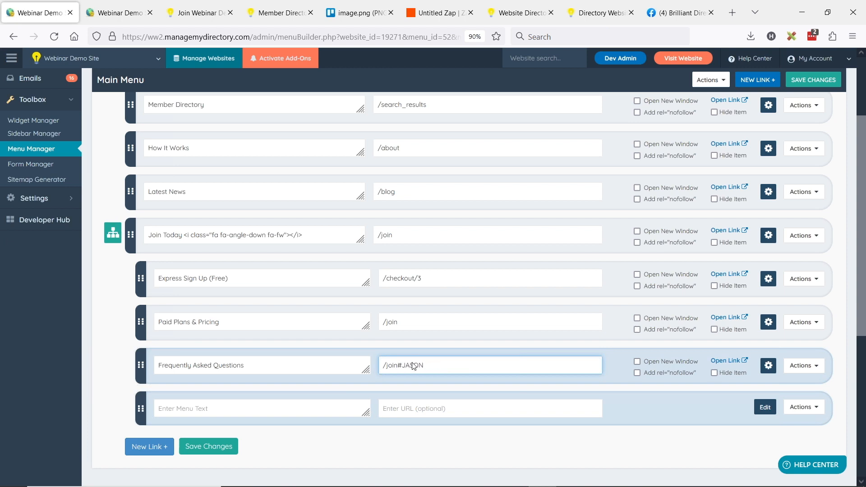
click(221, 447)
- Try to delete the blank sub-item under Join Today and save the Main Menu
click(804, 409)
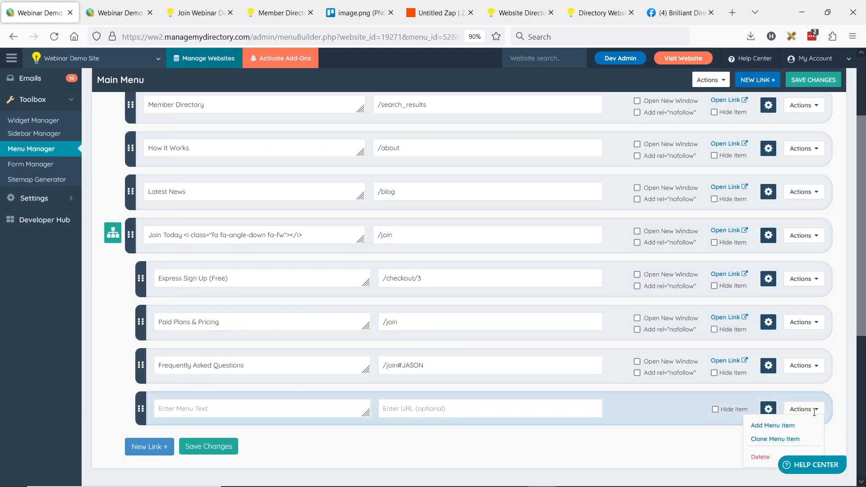
click(761, 458)
click(467, 310)
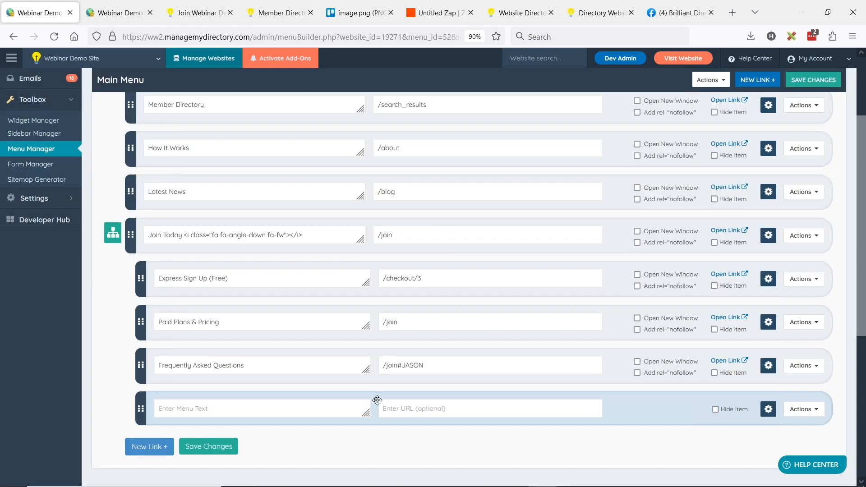
click(238, 449)
- Switch to the public demo site, reload it, and test where the Frequently Asked Questions link under Join Today leads
key(ctrl+Tab)
key(ctrl+Tab)
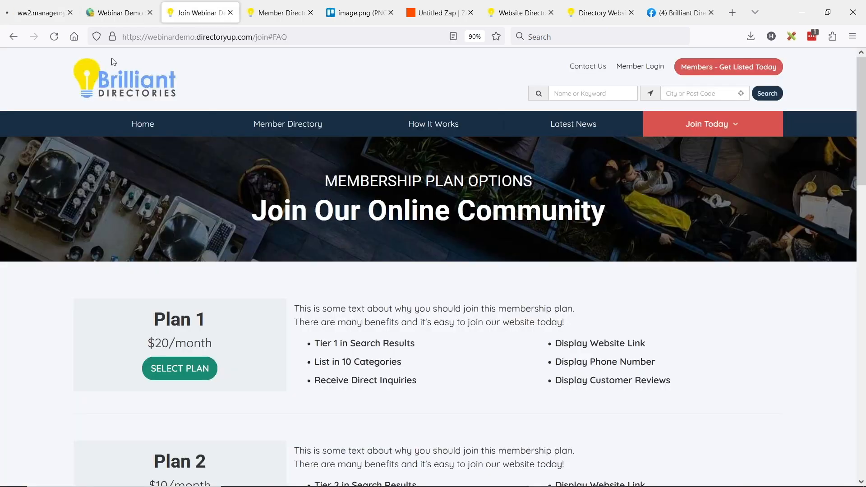
key(F5)
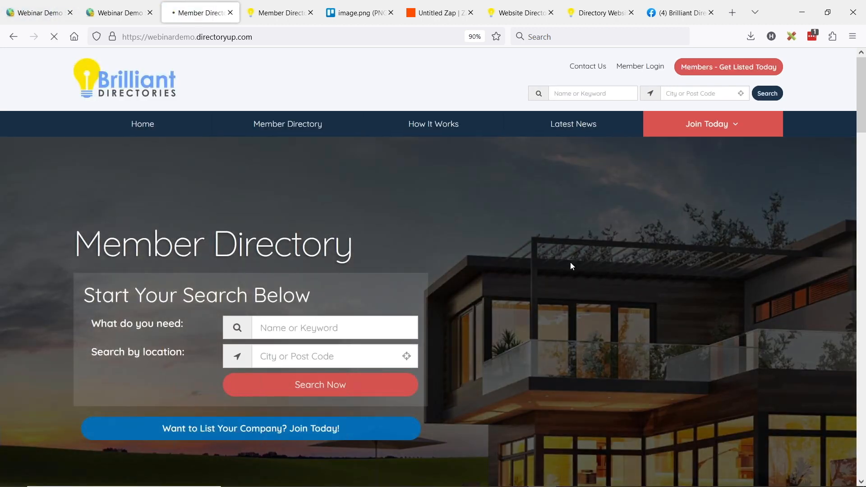
mouse_move(687, 191)
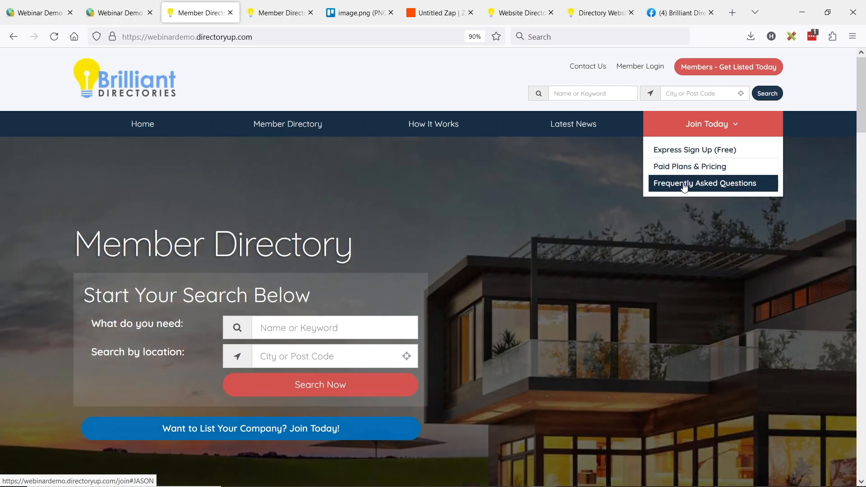
click(684, 186)
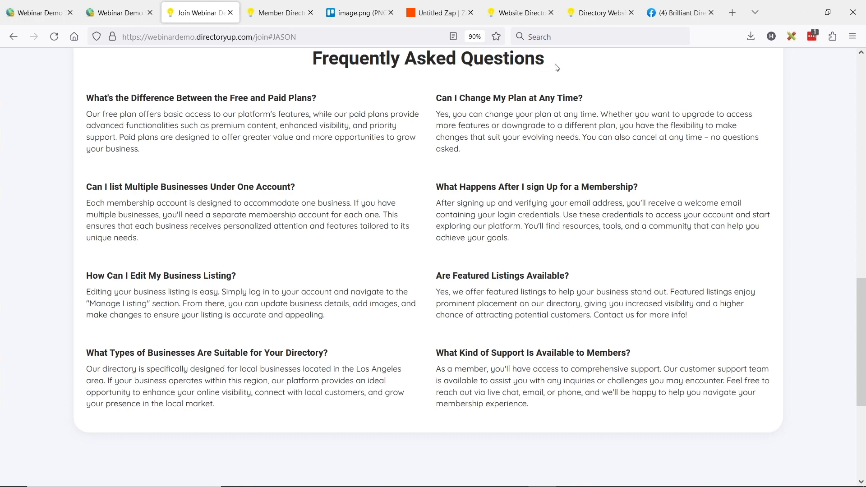
scroll(630, 348, up, 10)
scroll(630, 348, up, 3)
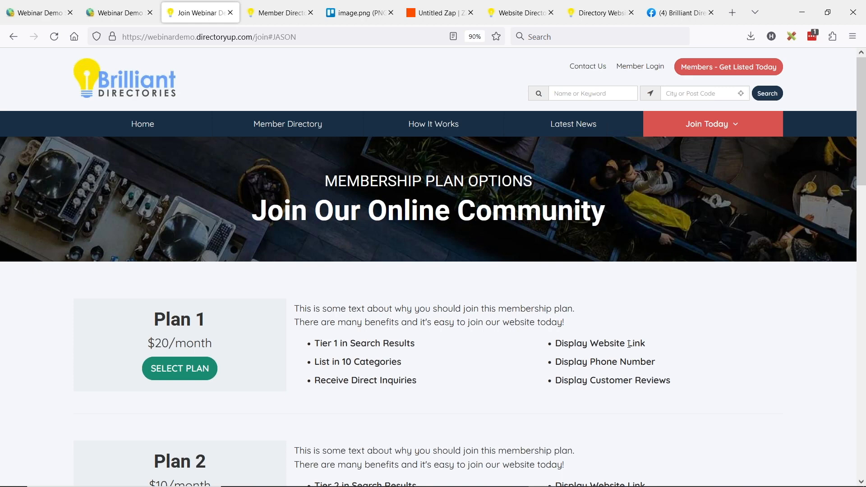
mouse_move(716, 126)
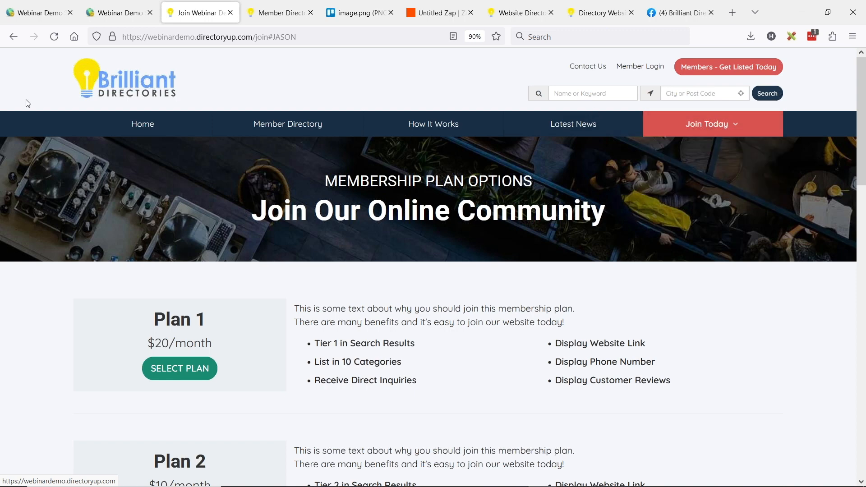
- Return to the Main Menu editor and expand the advanced options of the Join Today link
click(115, 10)
click(46, 3)
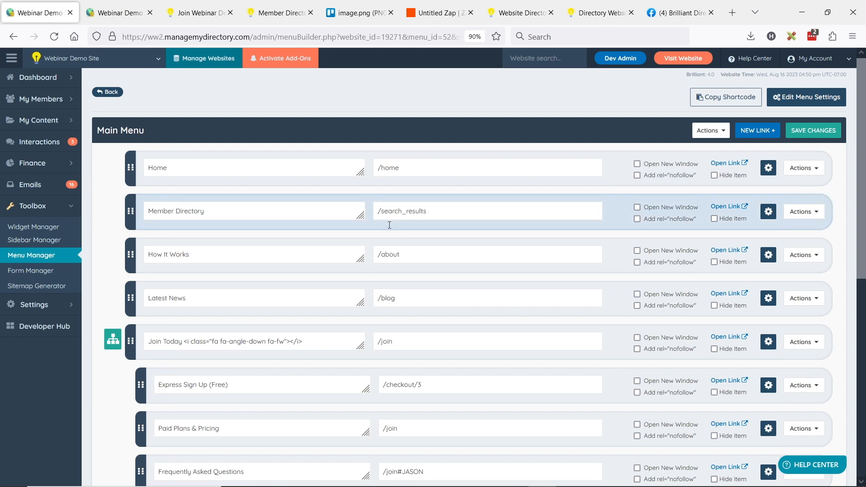
scroll(353, 202, down, 2)
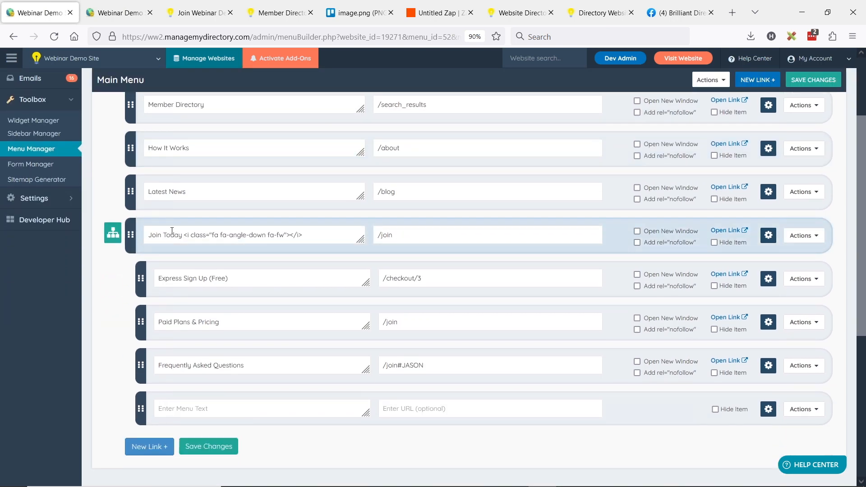
scroll(148, 266, up, 1)
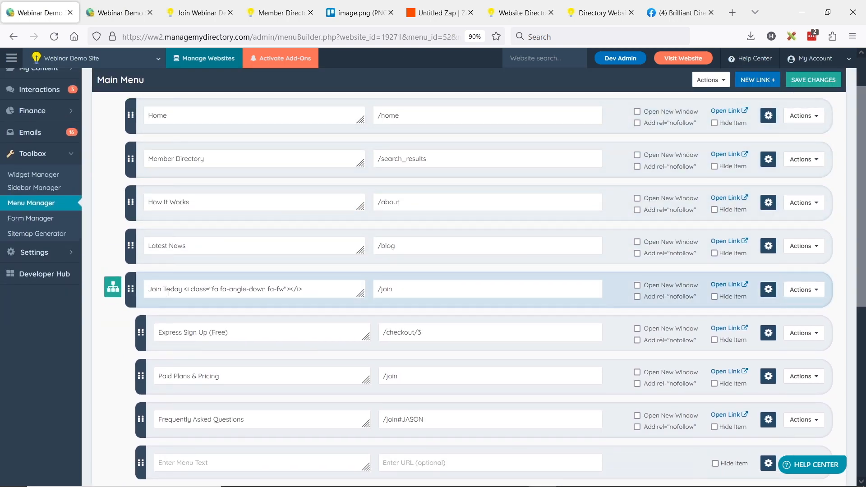
click(768, 291)
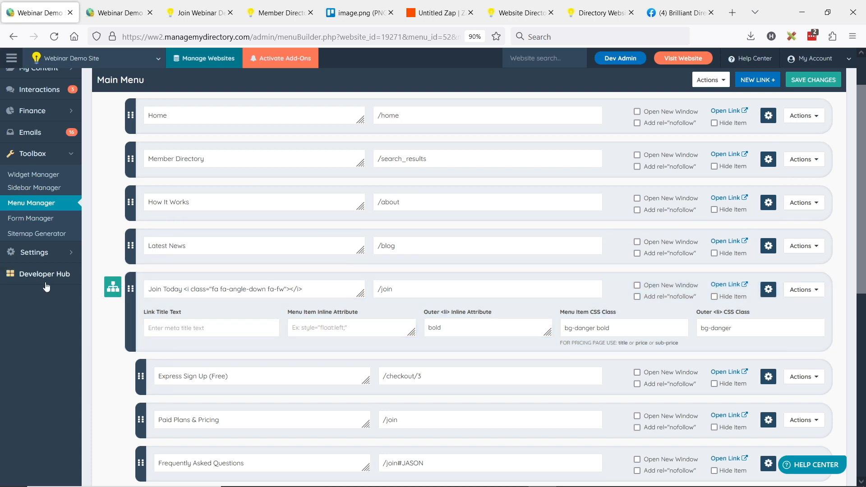
- Open a Settings page in a separate tab and examine the Outer <li> CSS Class of the Join Today link
mouse_move(56, 253)
middle_click(100, 266)
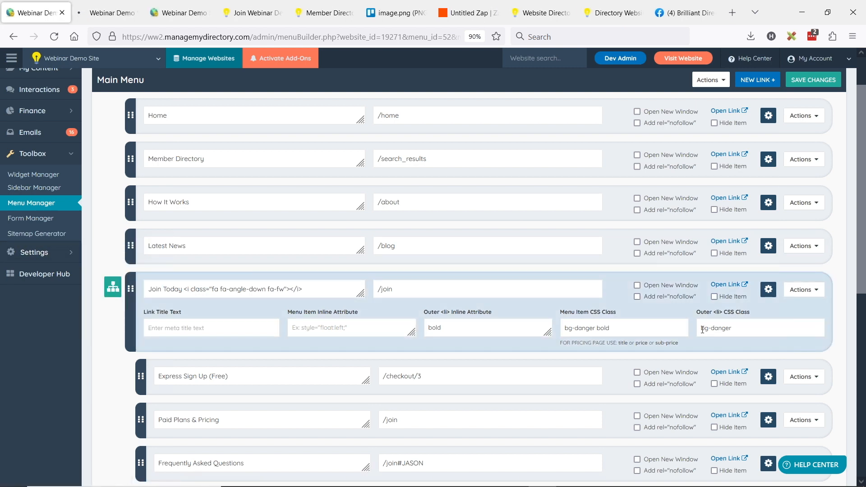
drag(748, 328, 629, 329)
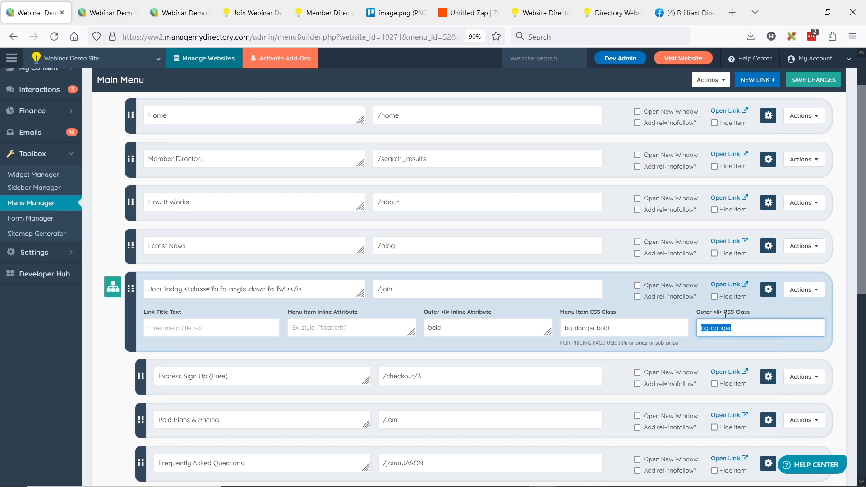
- Switch to the Design Settings page and expand Button Colors to examine the Danger Button Background colour
drag(744, 330, 697, 333)
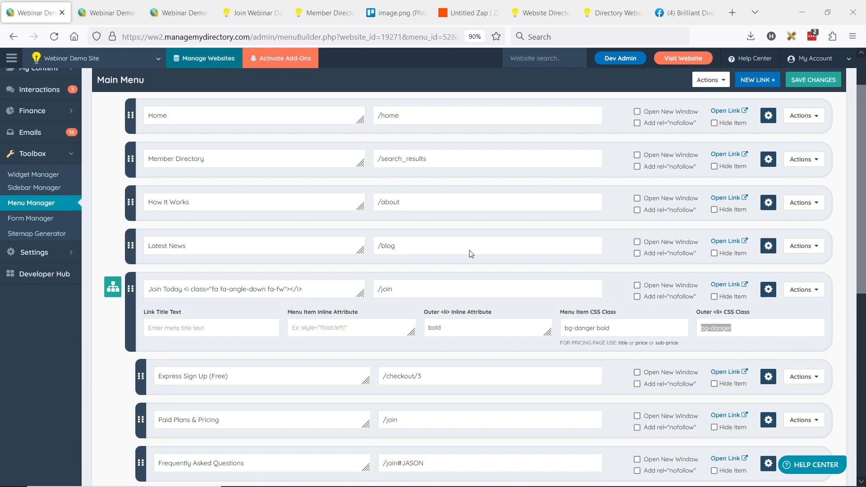
click(107, 15)
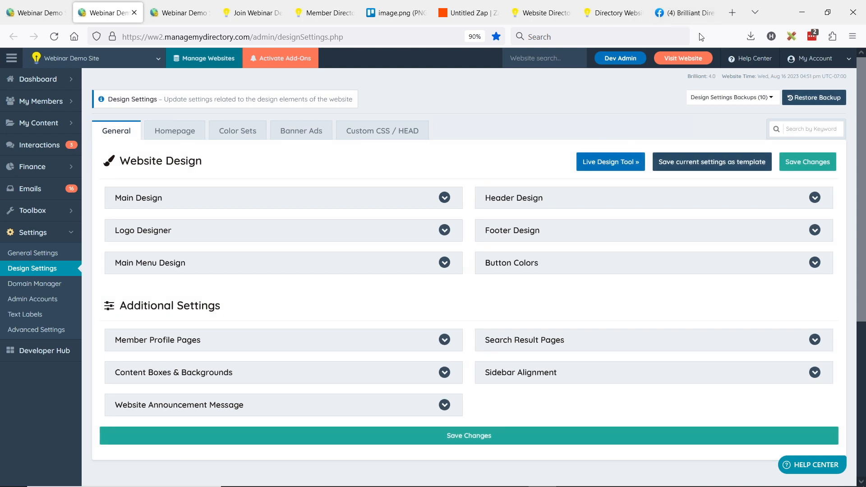
click(554, 261)
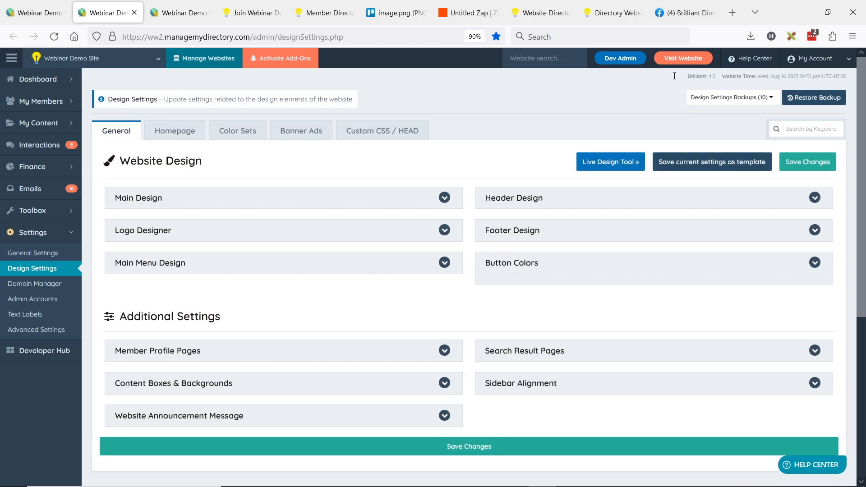
scroll(550, 272, down, 4)
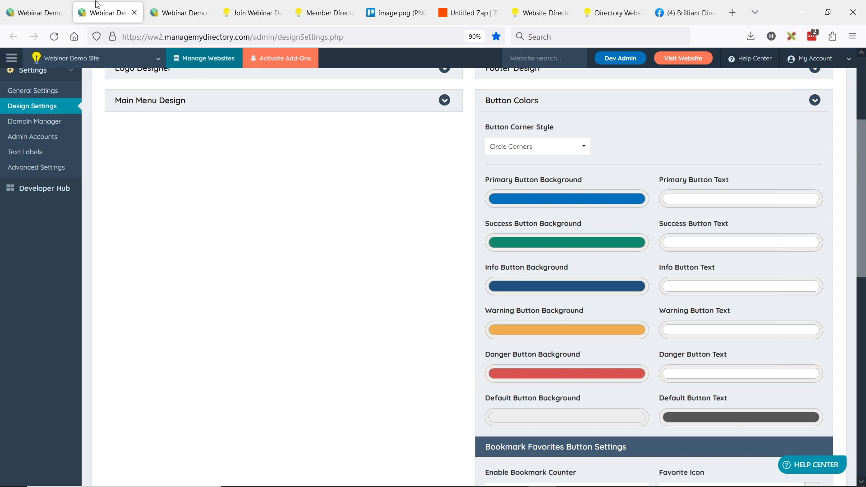
- Return to the Main Menu editor and highlight the bg-danger Outer <li> CSS Class of the Join Today link
key(ctrl+shift+Tab)
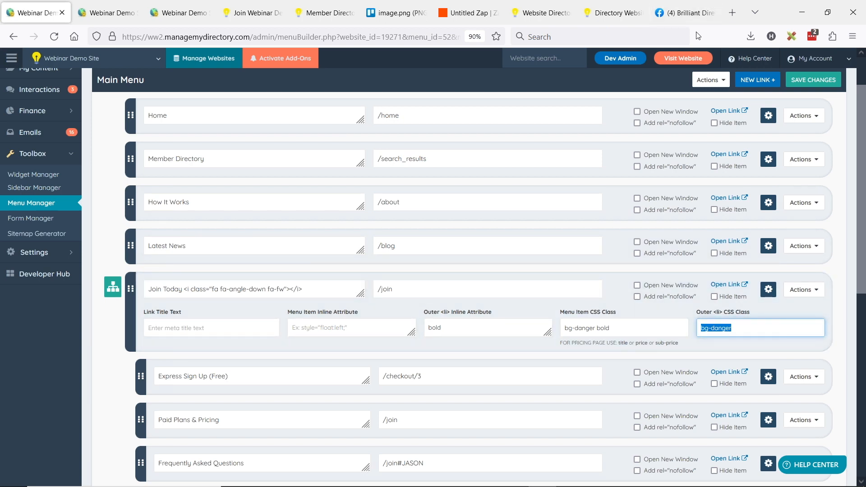
click(743, 324)
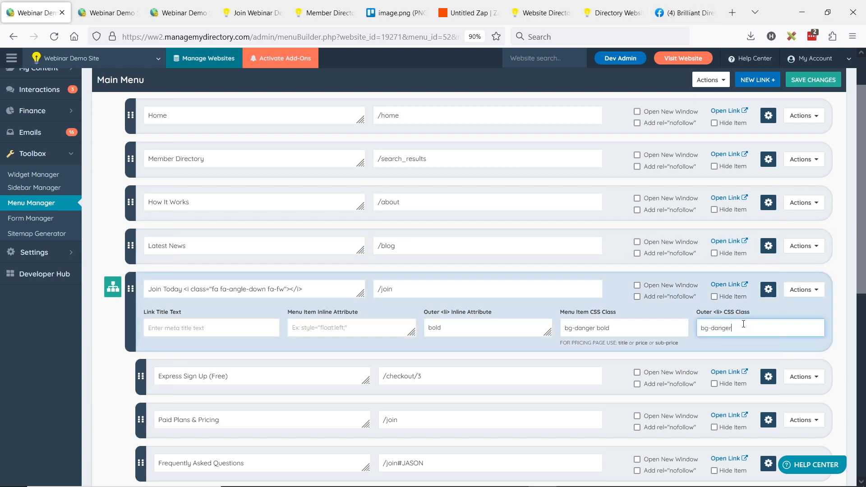
drag(702, 329, 745, 329)
click(738, 328)
- Switch to the public join page and look through it from the membership plans downward
click(253, 13)
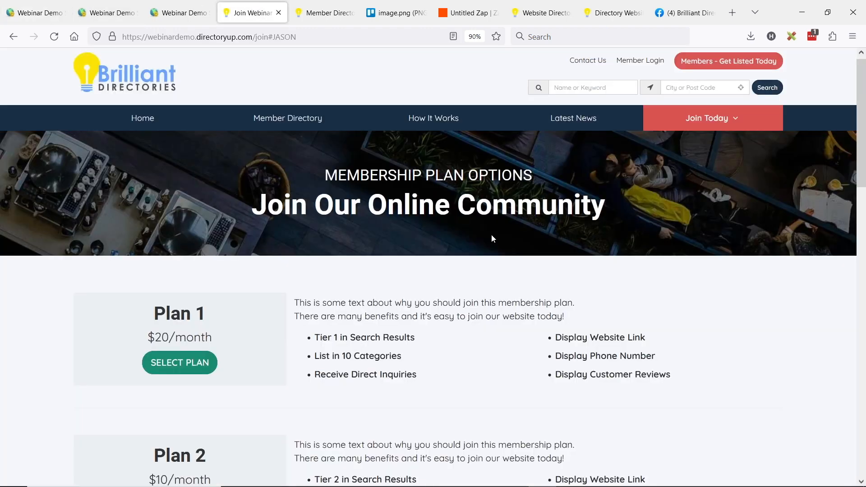
scroll(473, 203, down, 7)
scroll(460, 171, down, 7)
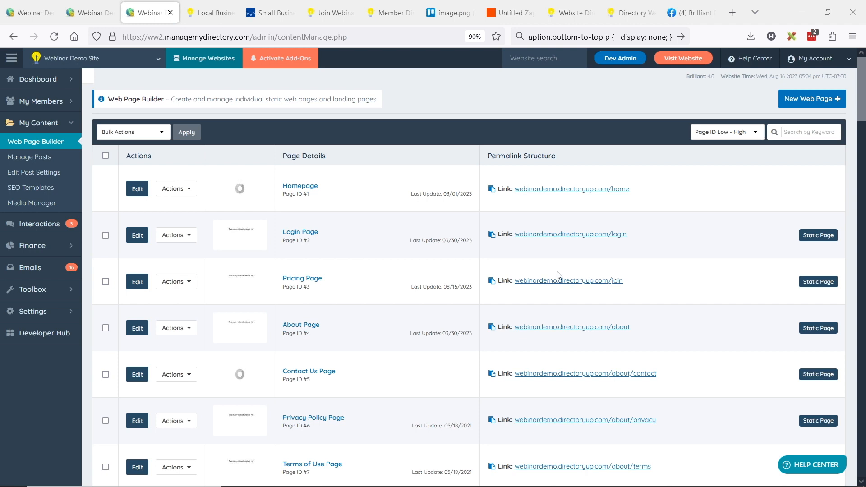
- Start a new web page in the Web Page Builder and insert the FAQ Module into its page content
click(806, 101)
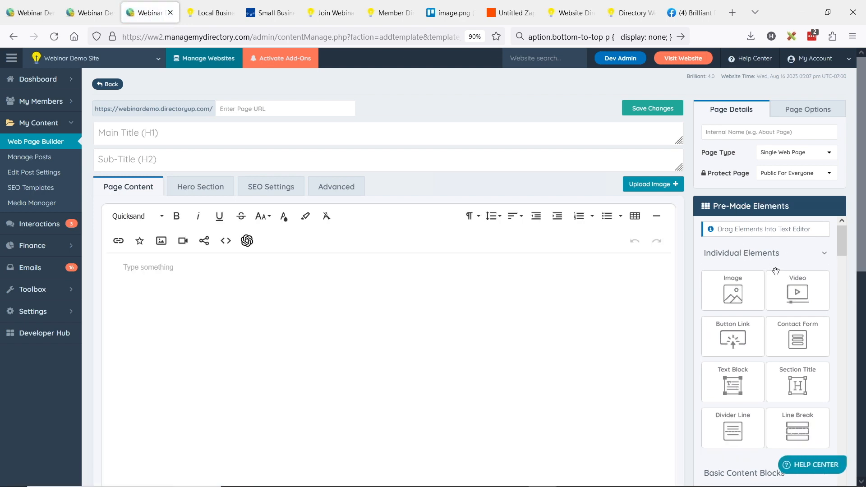
scroll(775, 271, down, 3)
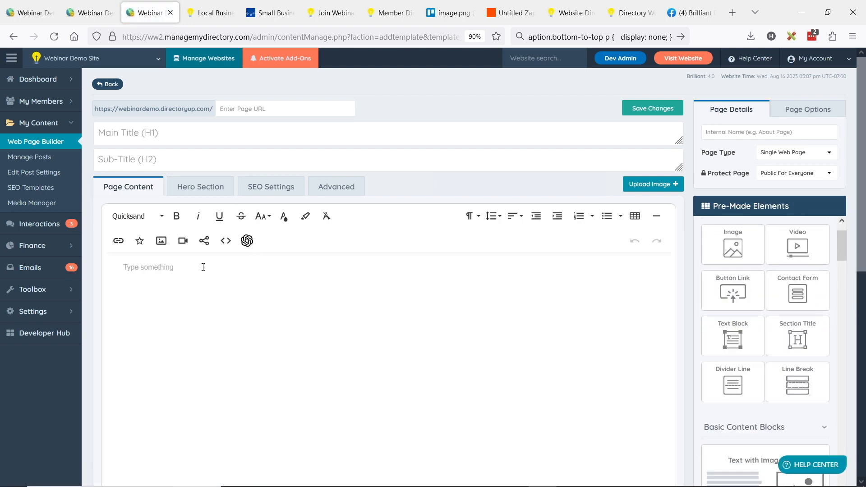
scroll(832, 260, down, 4)
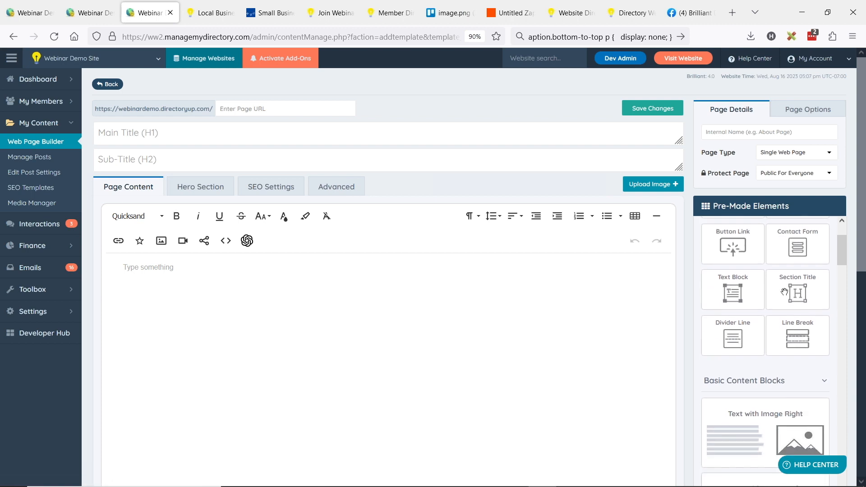
scroll(794, 267, down, 7)
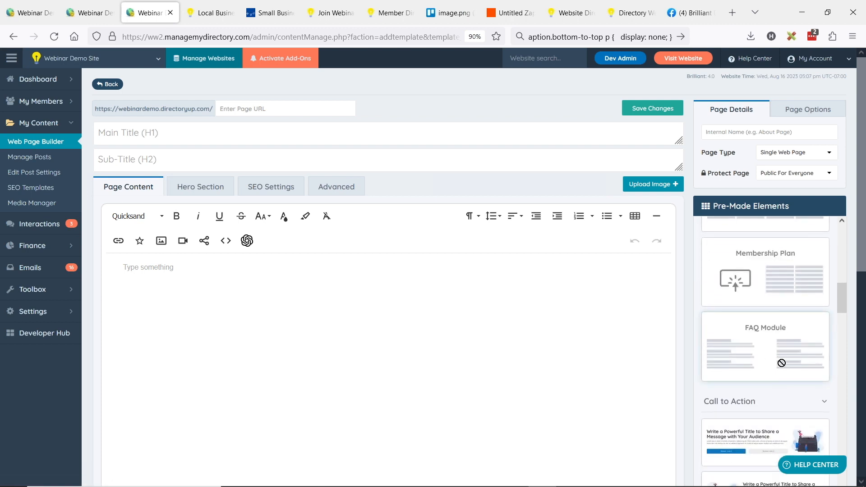
drag(722, 337, 410, 344)
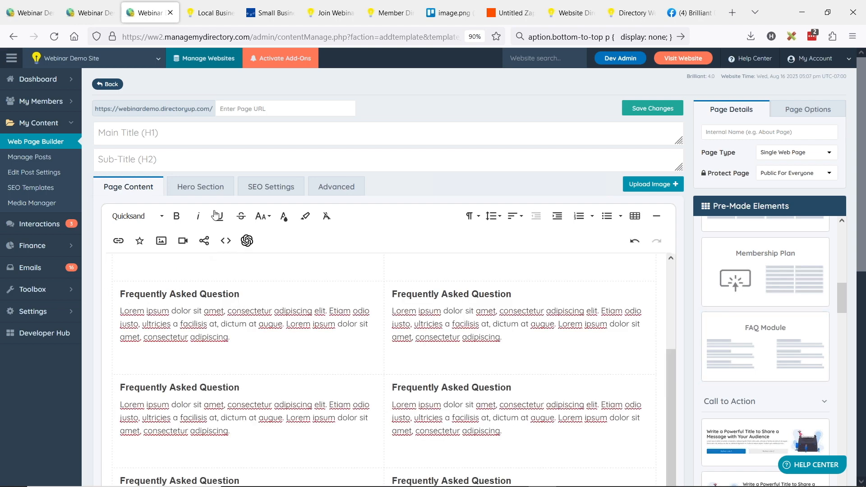
- Examine the placeholder questions and answers in the inserted FAQ block, highlighting the first question's title and text
scroll(365, 294, down, 3)
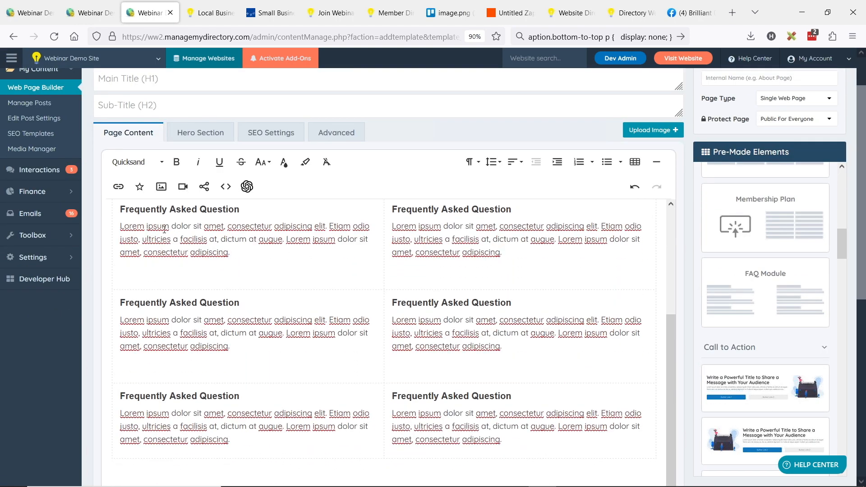
drag(126, 210, 228, 210)
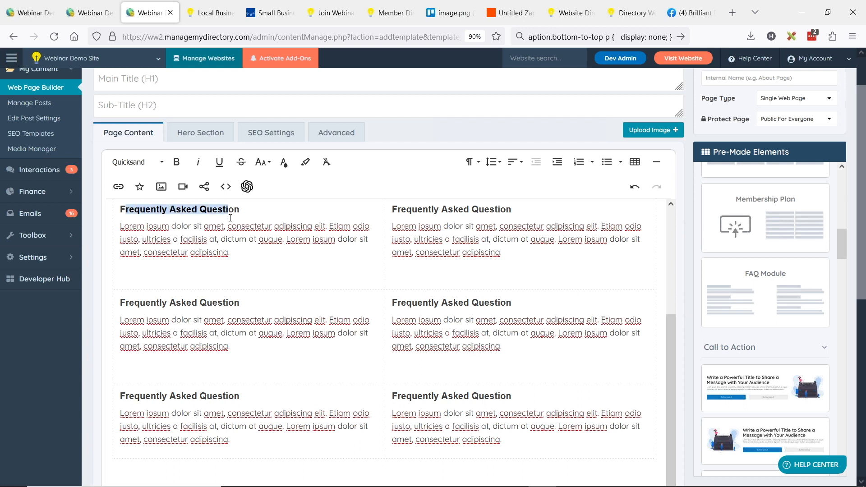
drag(133, 226, 187, 252)
click(165, 209)
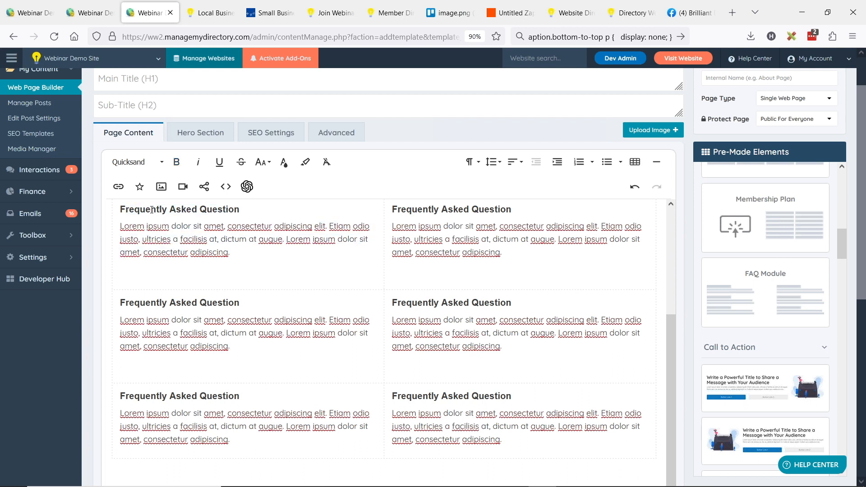
scroll(468, 291, down, 1)
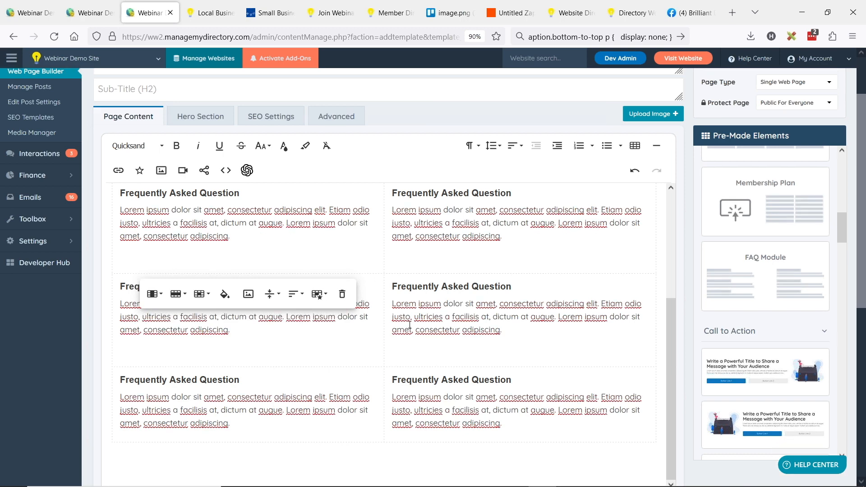
click(423, 428)
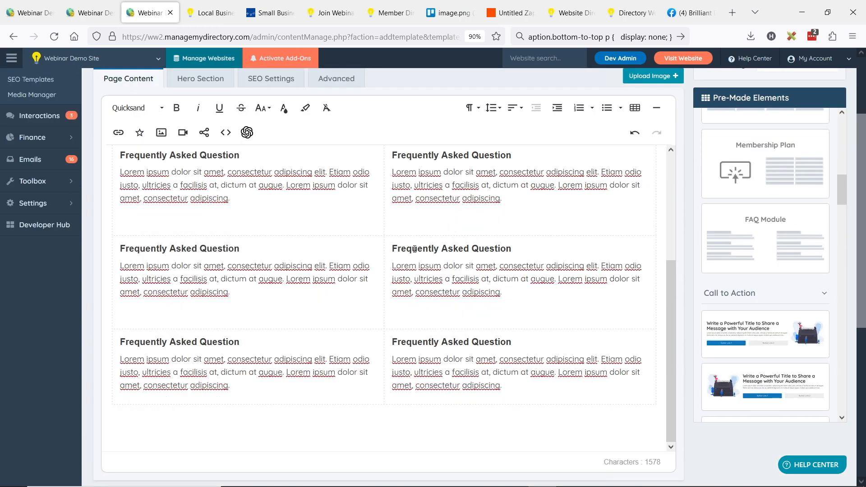
- Insert two more FAQ Modules below the existing FAQ block in the page content
scroll(414, 249, down, 1)
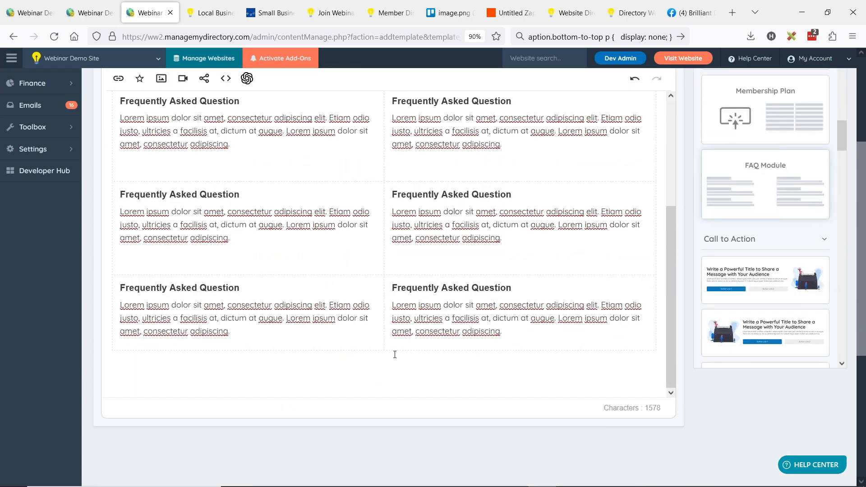
drag(772, 169, 388, 358)
scroll(406, 266, up, 5)
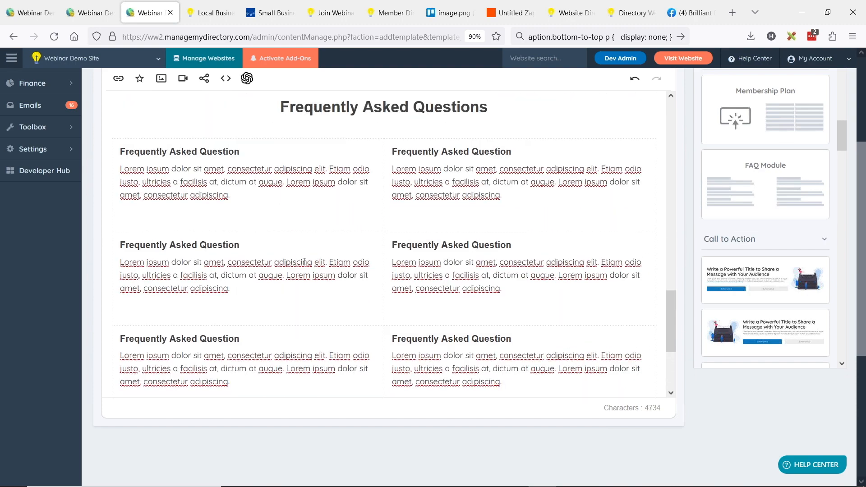
scroll(387, 281, up, 3)
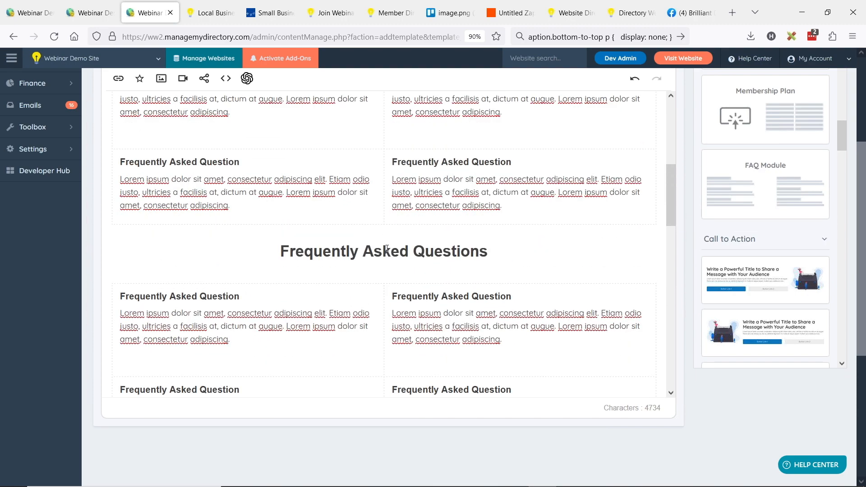
- Delete the repeated Frequently Asked Questions heading between the second and third FAQ blocks
scroll(386, 299, down, 1)
triple_click(387, 316)
key(BackSpace)
key(BackSpace)
key(BackSpace)
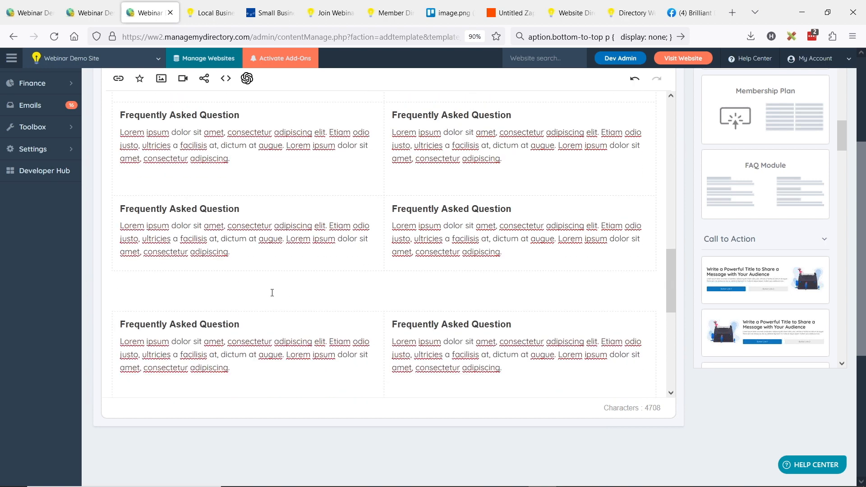
key(ctrl+z)
- Delete the repeated Frequently Asked Questions heading and the blank line between the first and second FAQ blocks
scroll(386, 204, up, 3)
double_click(385, 204)
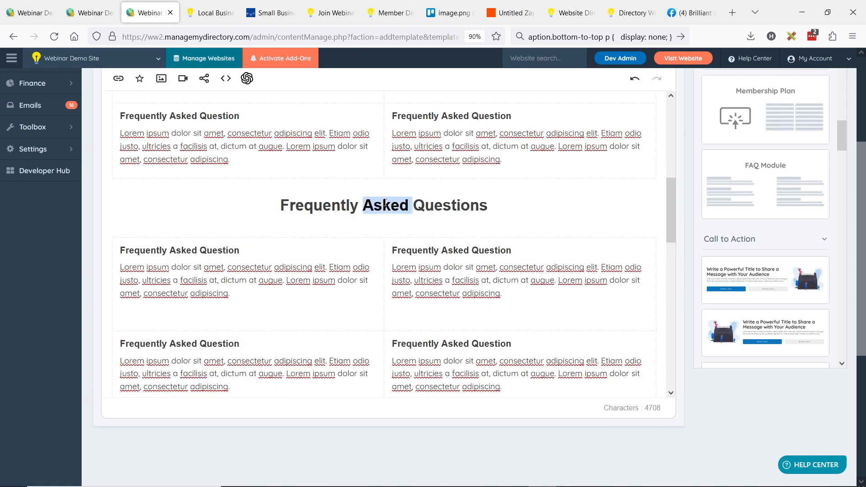
triple_click(385, 204)
key(BackSpace)
key(BackSpace)
key(BackSpace)
scroll(418, 284, up, 1)
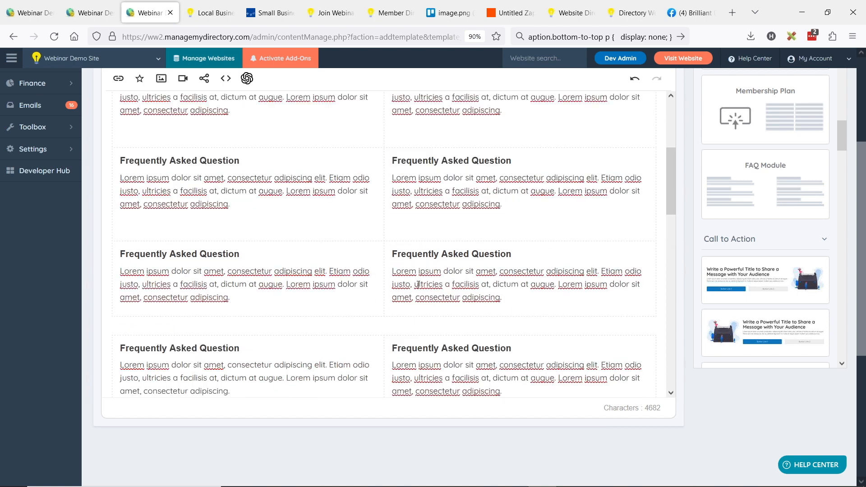
scroll(383, 262, up, 3)
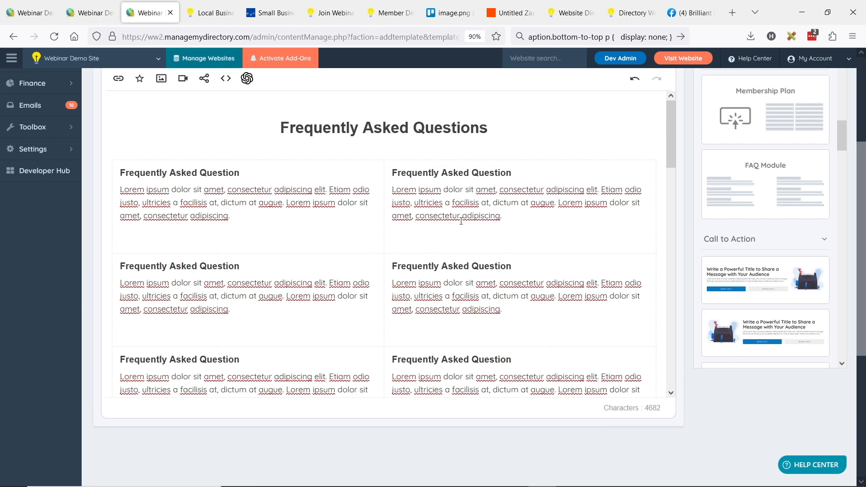
- Switch to the public join page and examine its completed Frequently Asked Questions section
scroll(469, 234, down, 3)
key(alt+Tab)
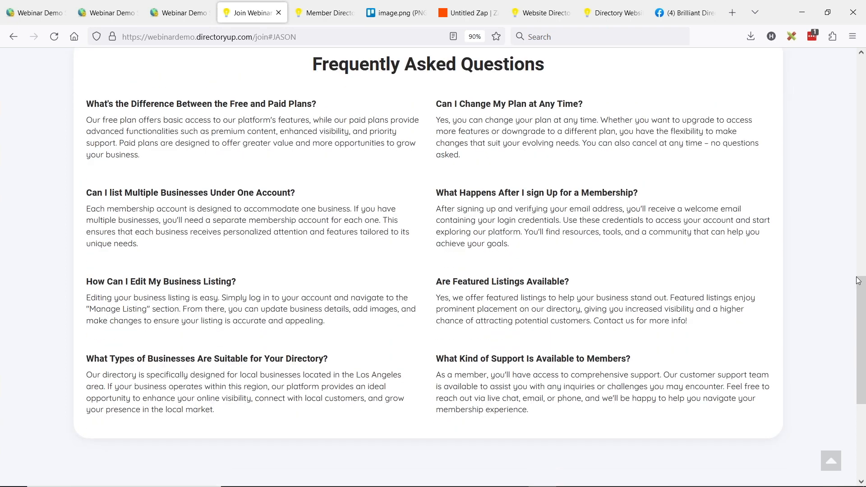
drag(858, 300, 858, 295)
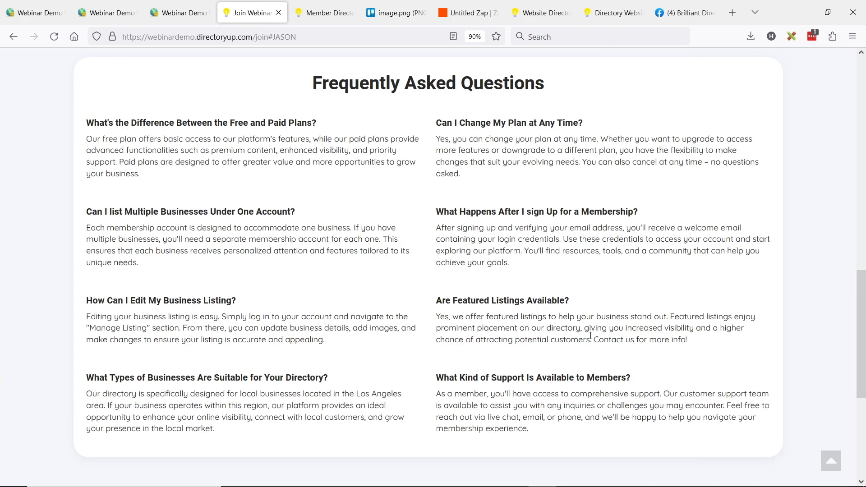
key(alt+Tab)
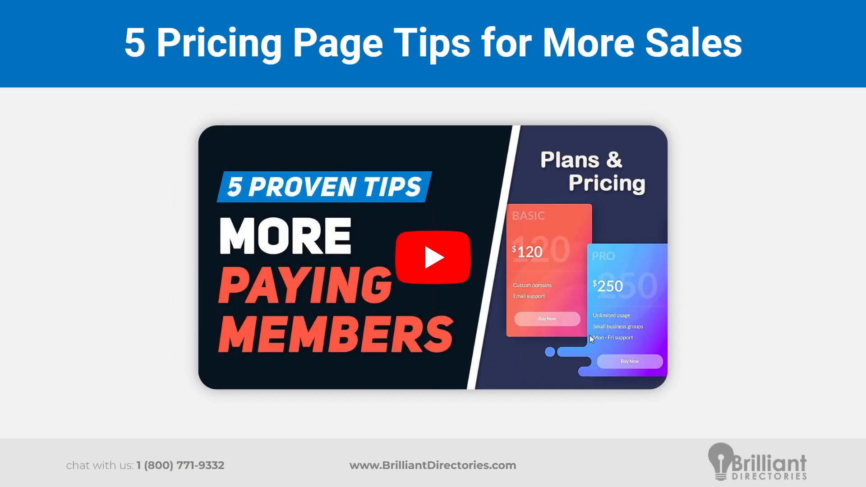